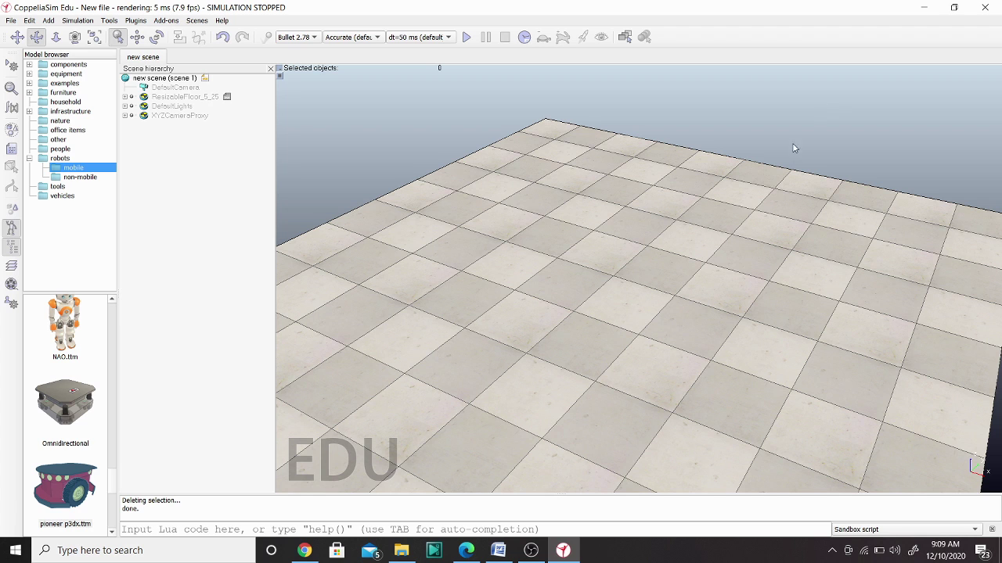
Step: Switch to Chrome and view the download options for the CoppeliaSim player, edu and pro editions
left_click(306, 551)
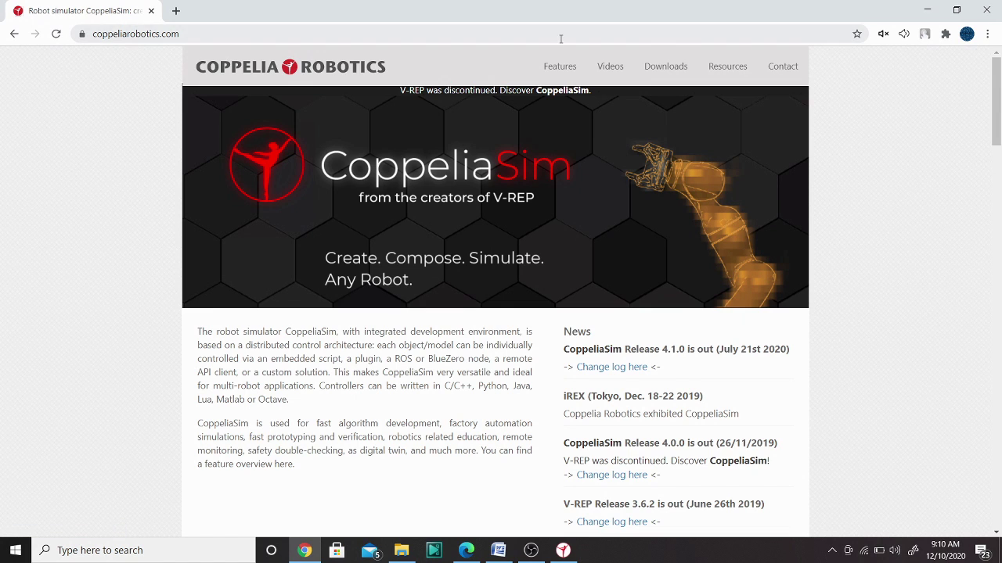
left_click(673, 66)
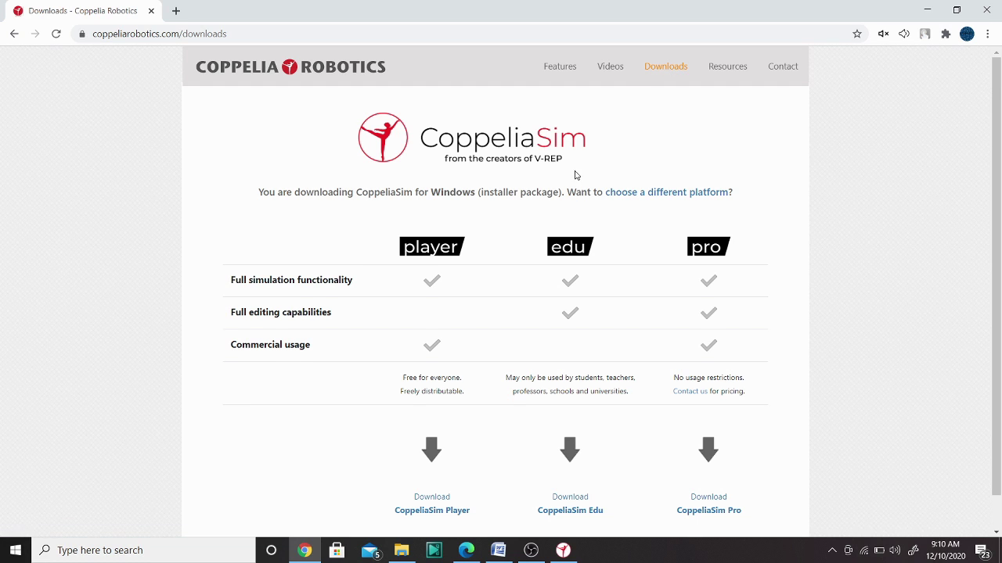
scroll(575, 172, "down", 1)
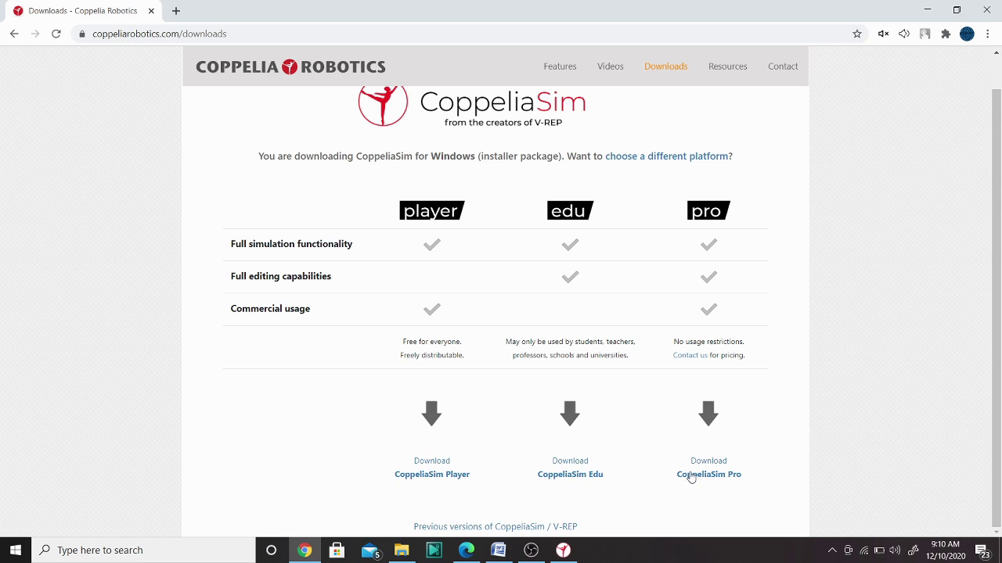
Step: Open the CoppeliaSim User Manual from the Coppelia Robotics website's resources
mouse_move(564, 552)
left_click(736, 67)
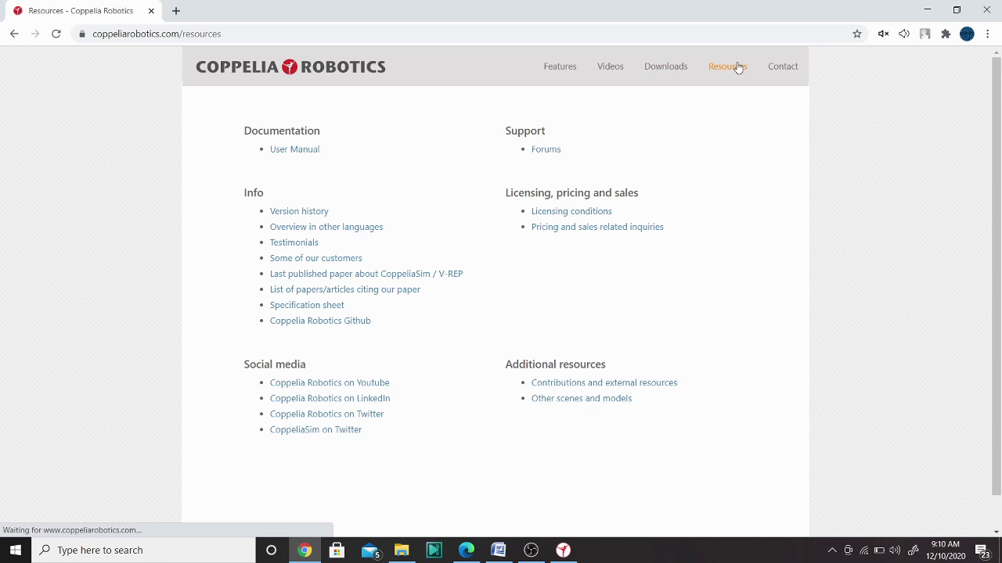
left_click(295, 150)
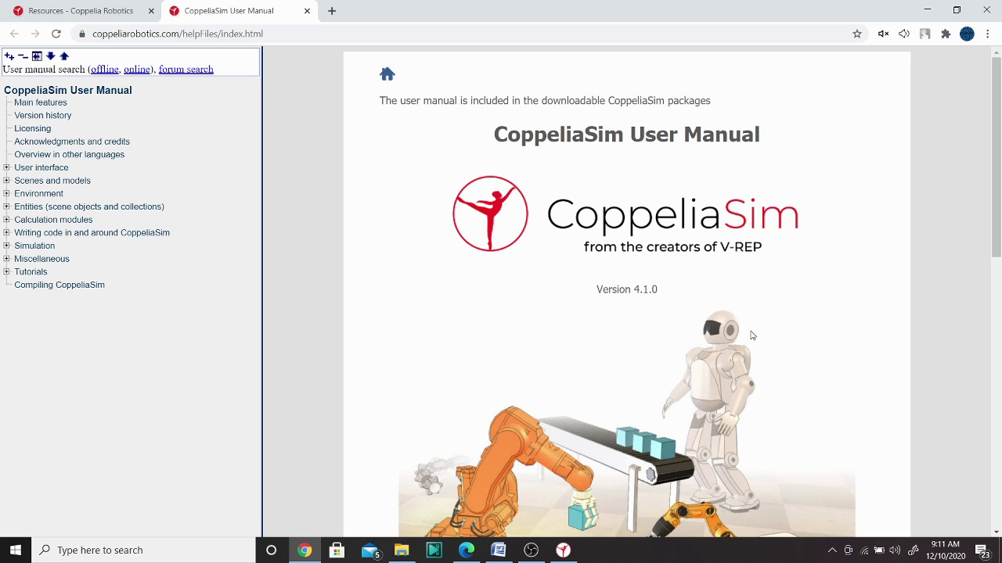
Step: Switch to CoppeliaSim and add a primitive cuboid measuring 0.1 m in X, Y and Z
left_click(565, 554)
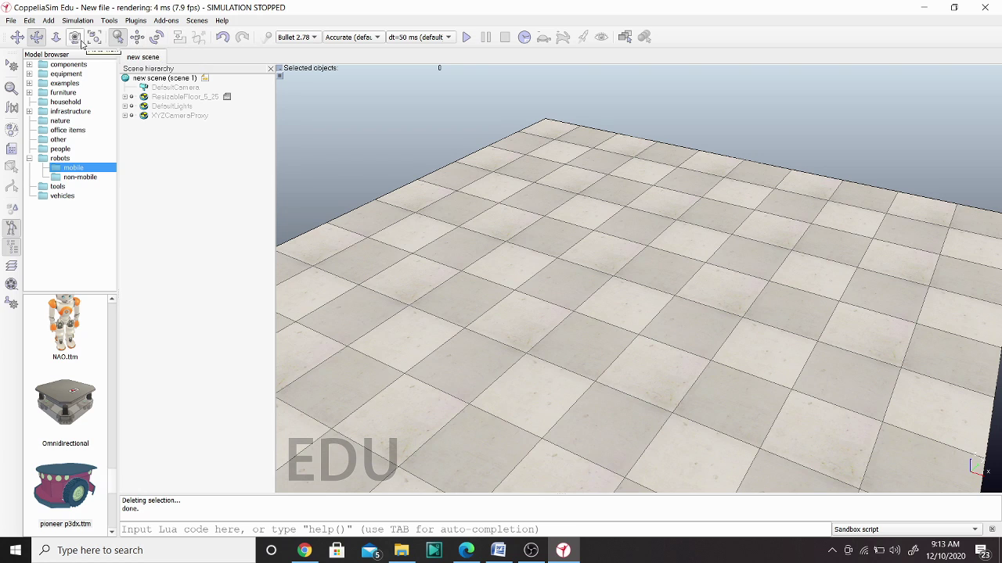
left_click(48, 21)
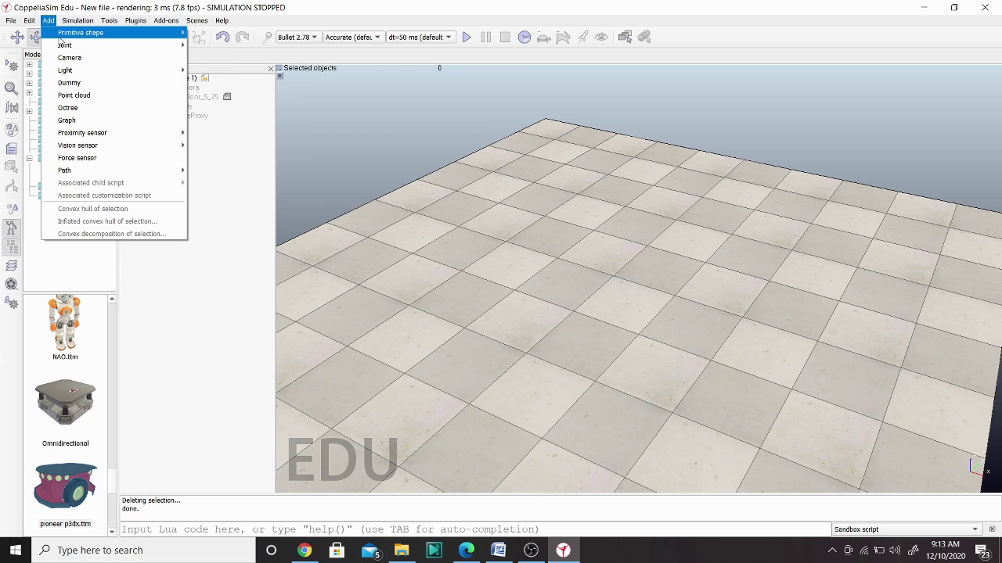
mouse_move(63, 35)
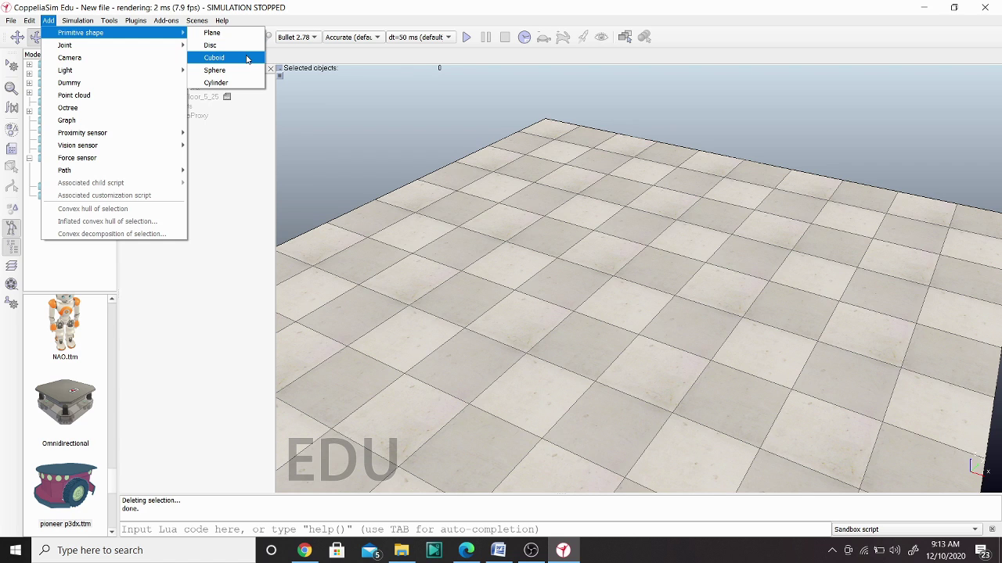
left_click(246, 60)
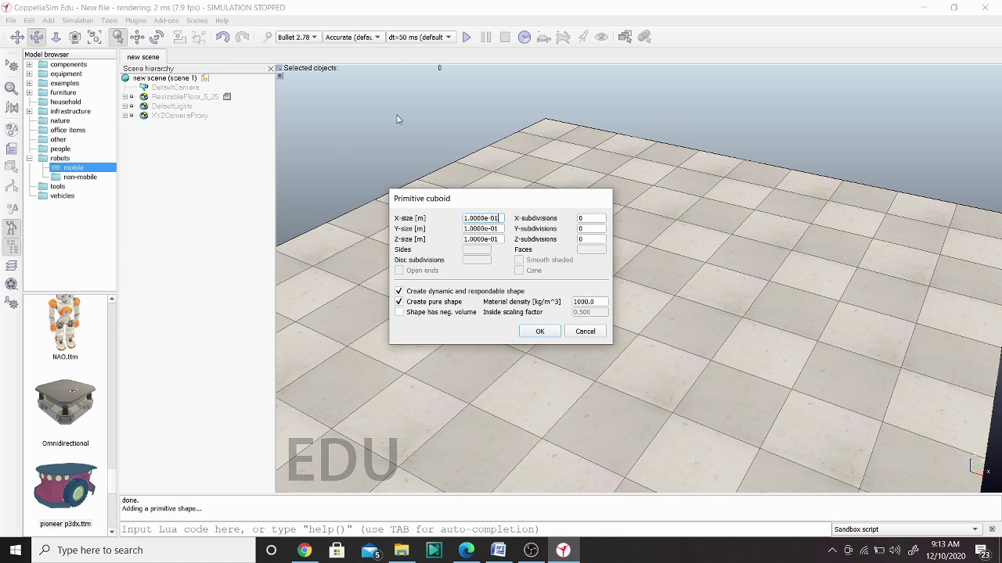
left_click(550, 335)
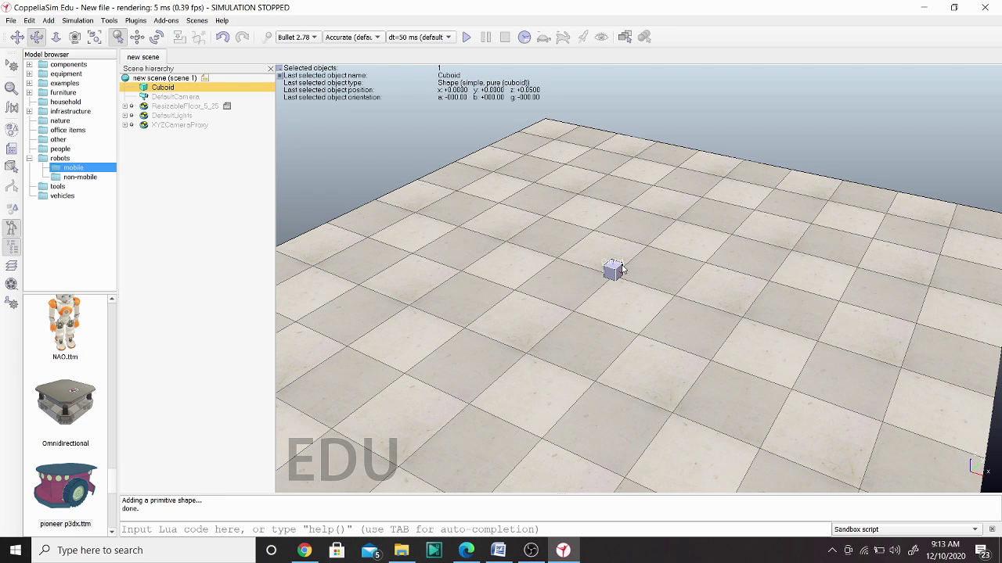
Step: Add a second primitive cuboid, elongated along X, with Y and Z sizes of 0.1 m
scroll(548, 286, "up", 3)
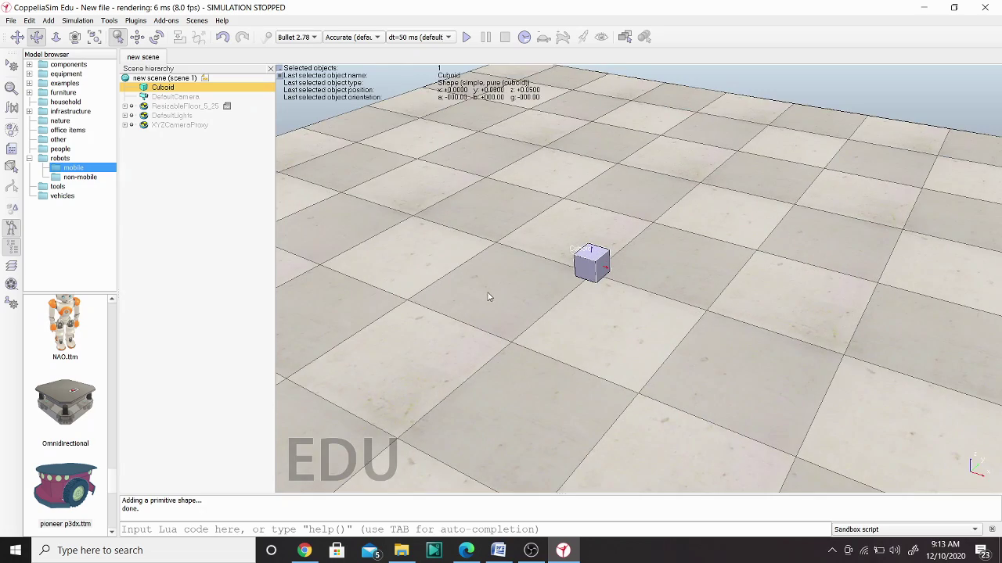
scroll(501, 302, "up", 3)
scroll(470, 290, "up", 1)
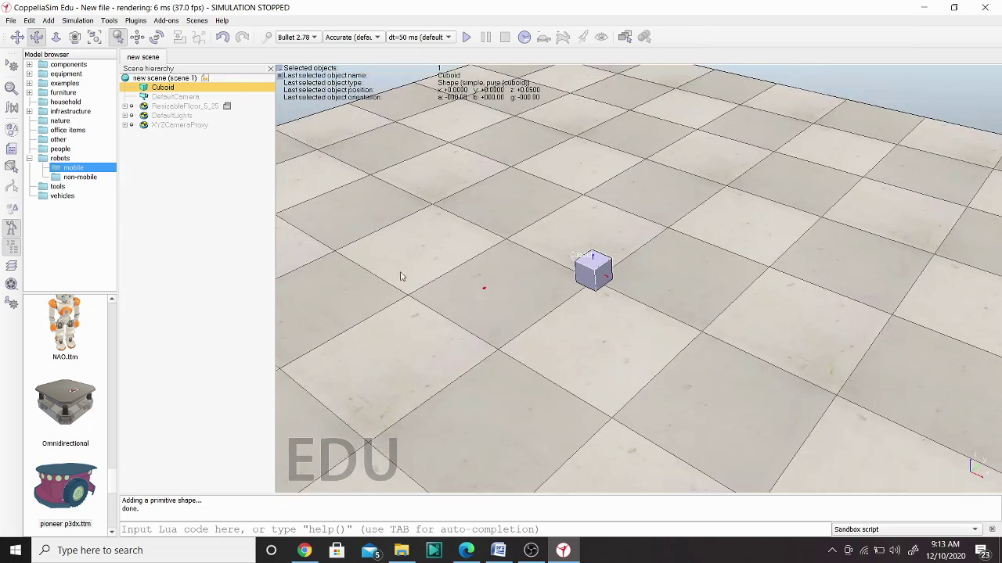
left_click(48, 21)
mouse_move(58, 17)
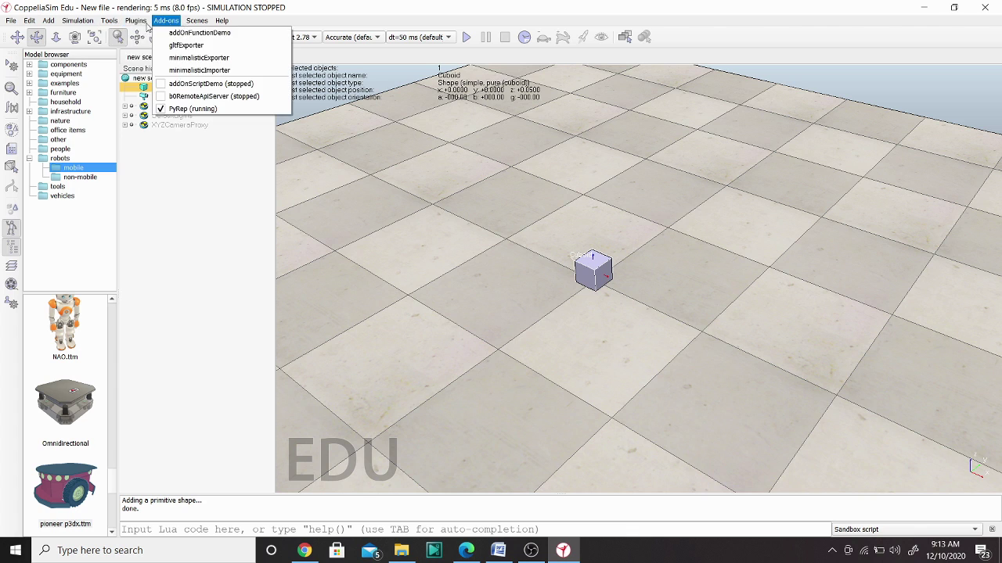
mouse_move(79, 35)
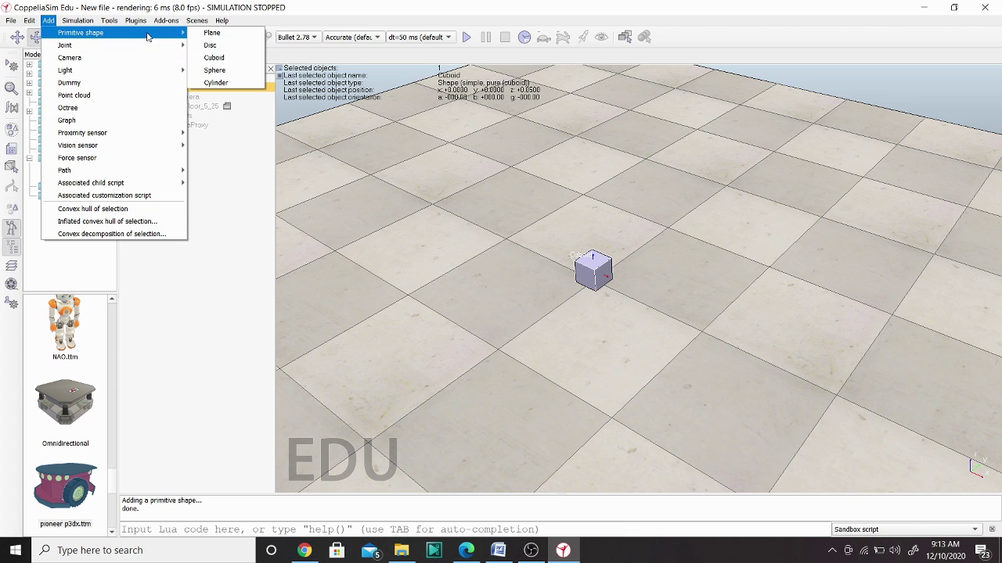
left_click(242, 58)
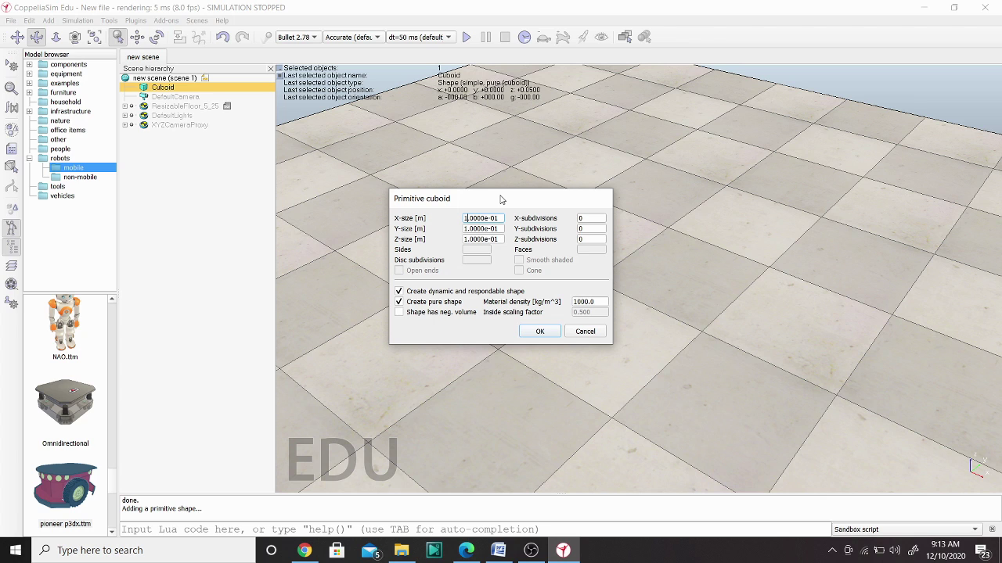
key("Return")
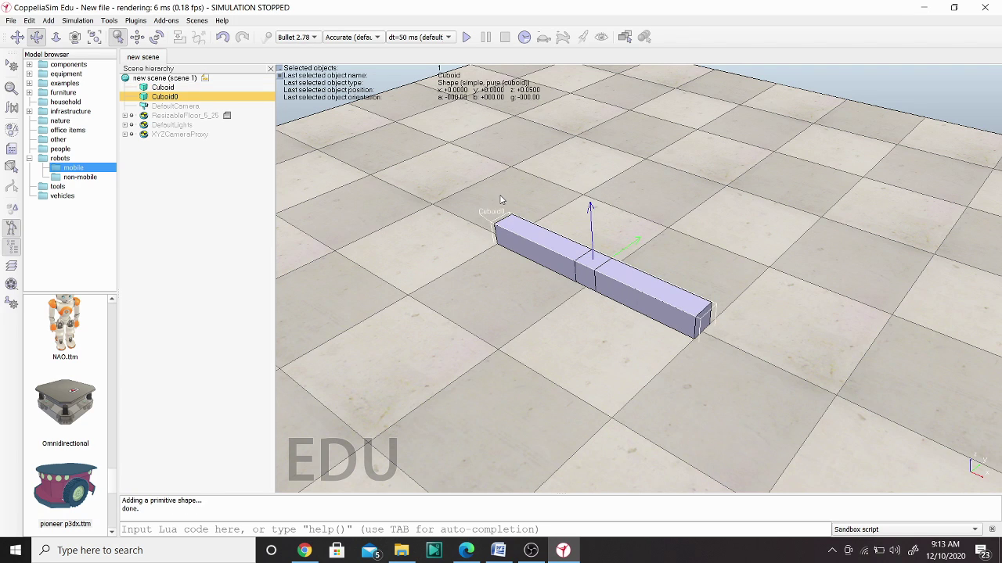
Step: Restrict translation to the Z axis and raise the long cuboid to a height of 0.2 m above the small one
left_click(137, 37)
left_click(898, 127)
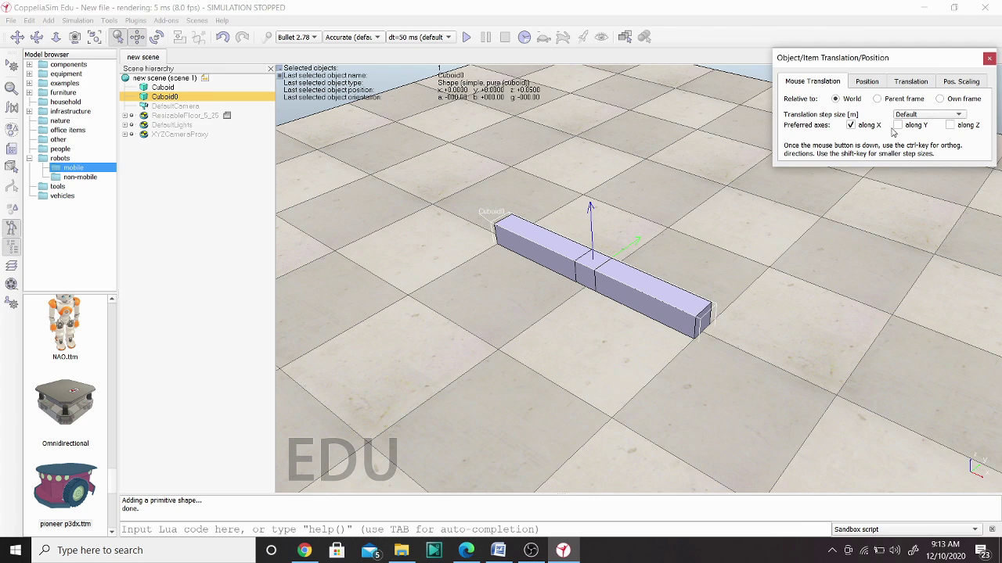
left_click(950, 125)
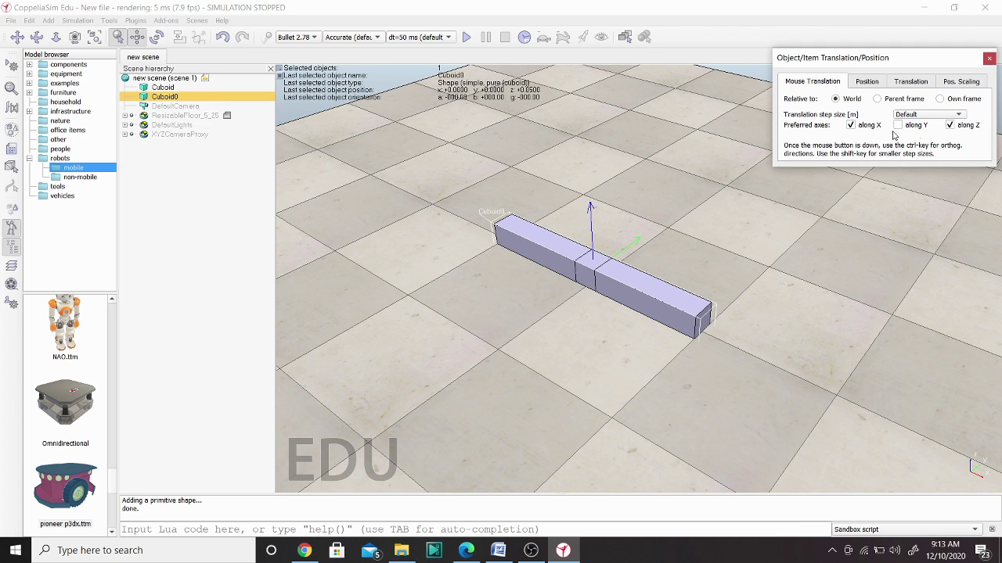
left_click(850, 125)
left_click_drag(584, 263, 586, 226)
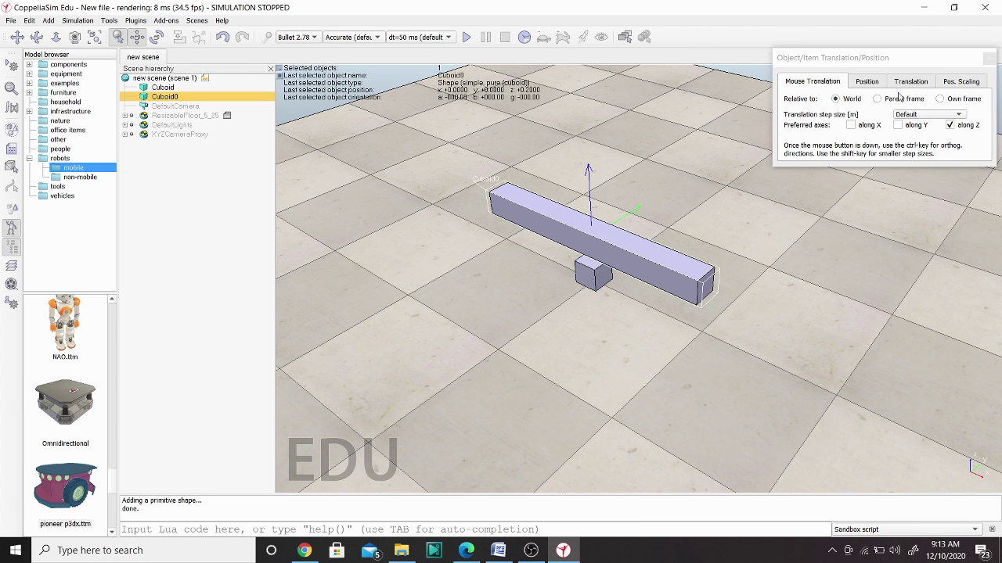
left_click(989, 58)
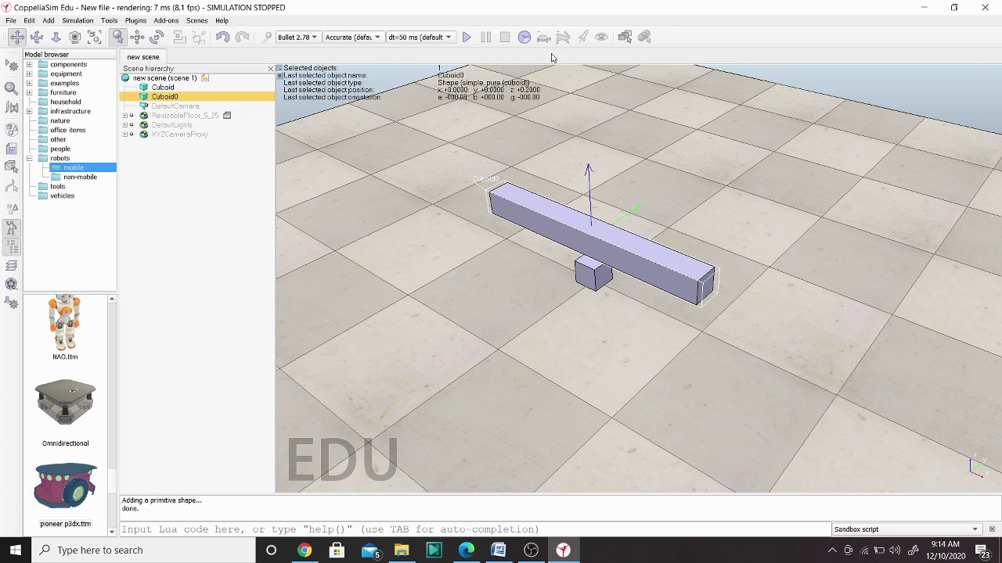
Step: Add a revolute joint to the scene
left_click(48, 21)
mouse_move(131, 47)
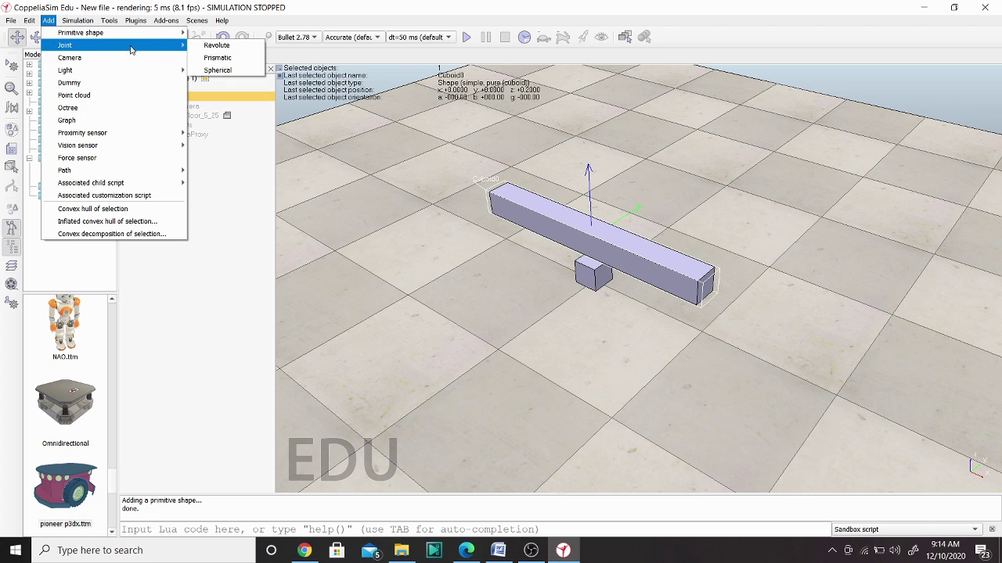
left_click(217, 46)
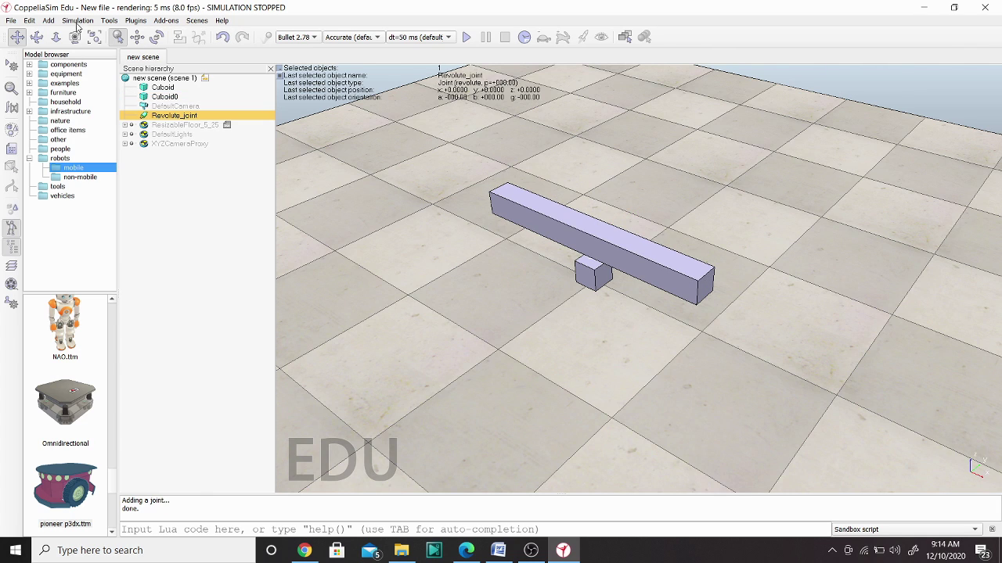
Step: Raise the revolute joint along Z to 0.1 m, between the small cuboid and the long bar
left_click_drag(487, 264, 524, 185)
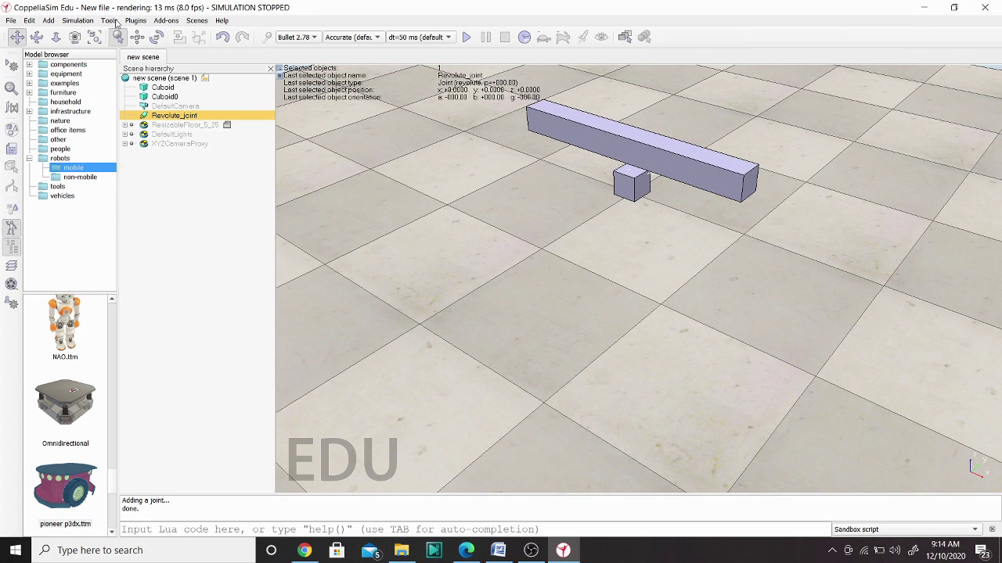
left_click(137, 37)
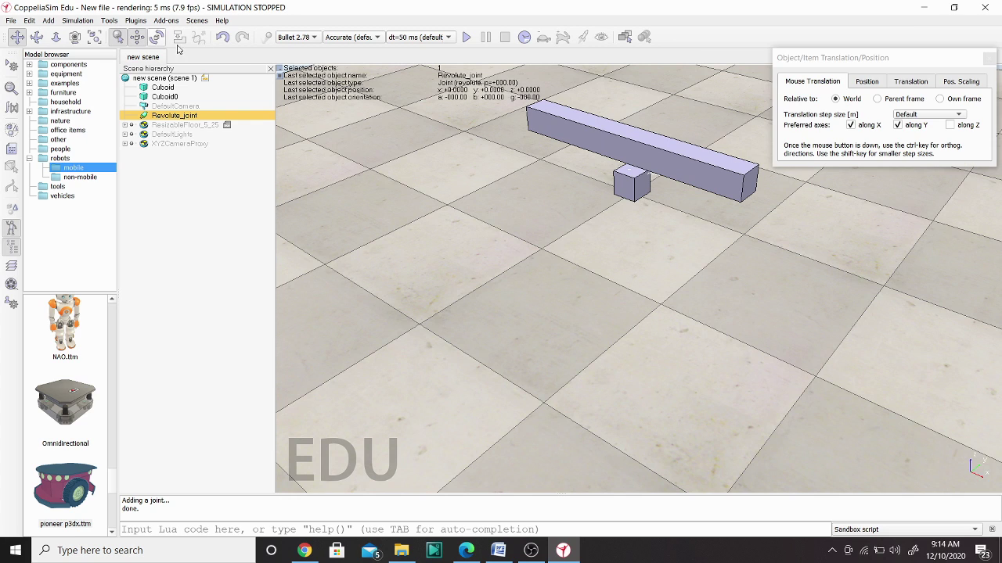
left_click(949, 126)
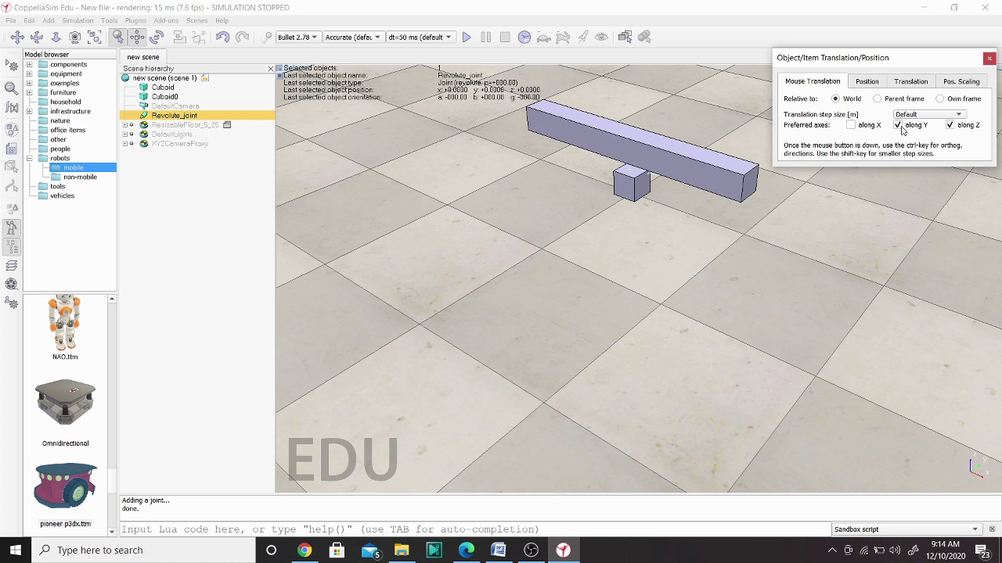
left_click_drag(626, 192, 625, 162)
Step: Rename the small base cuboid as Pondasi
left_click(36, 40)
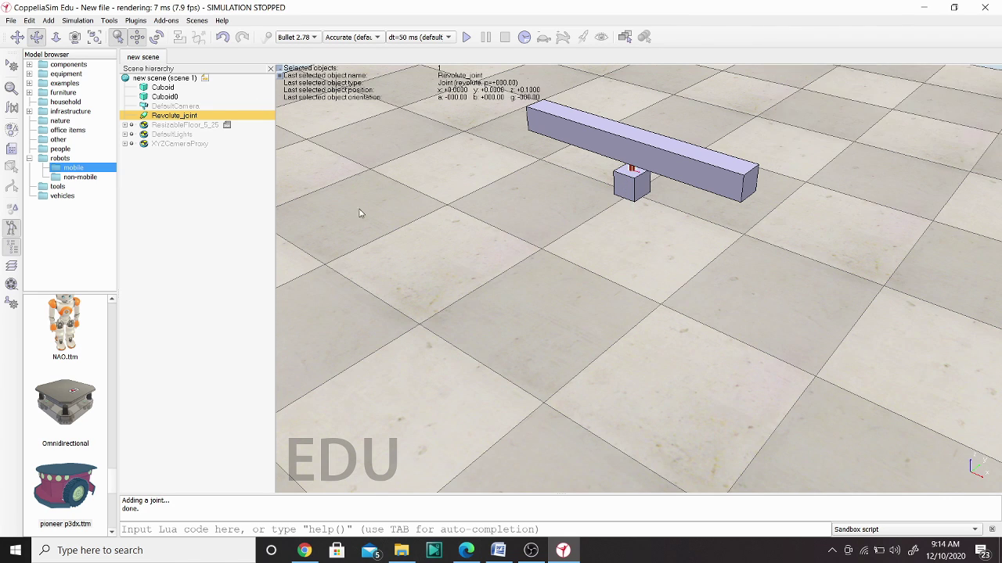
right_click_drag(525, 174, 536, 197)
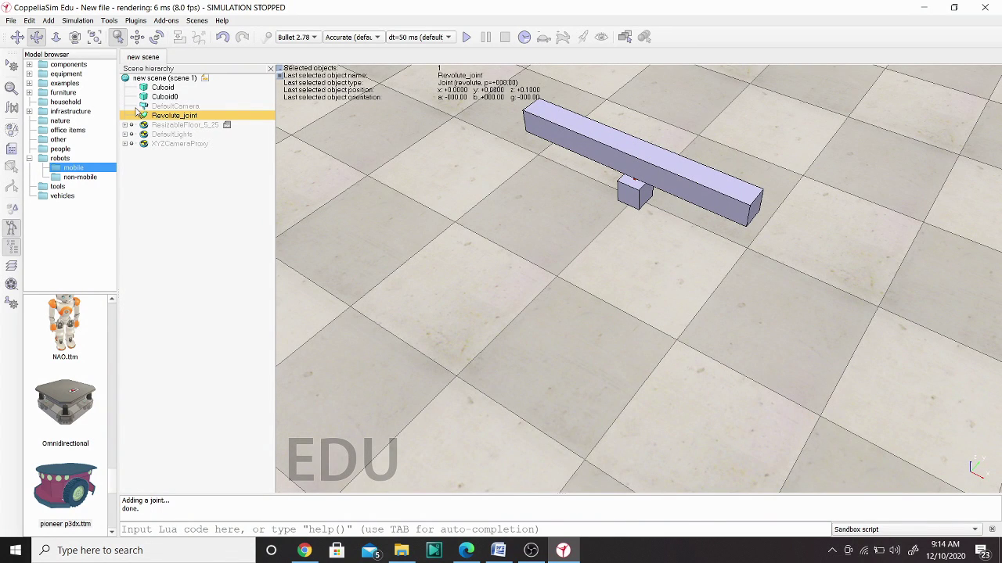
left_click(162, 87)
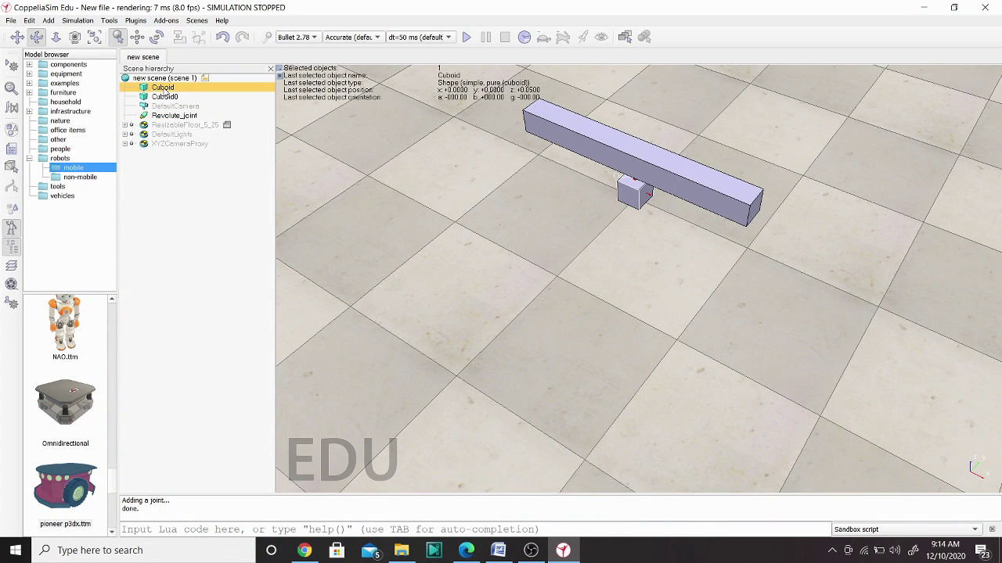
double_click(163, 88)
key("BackSpace")
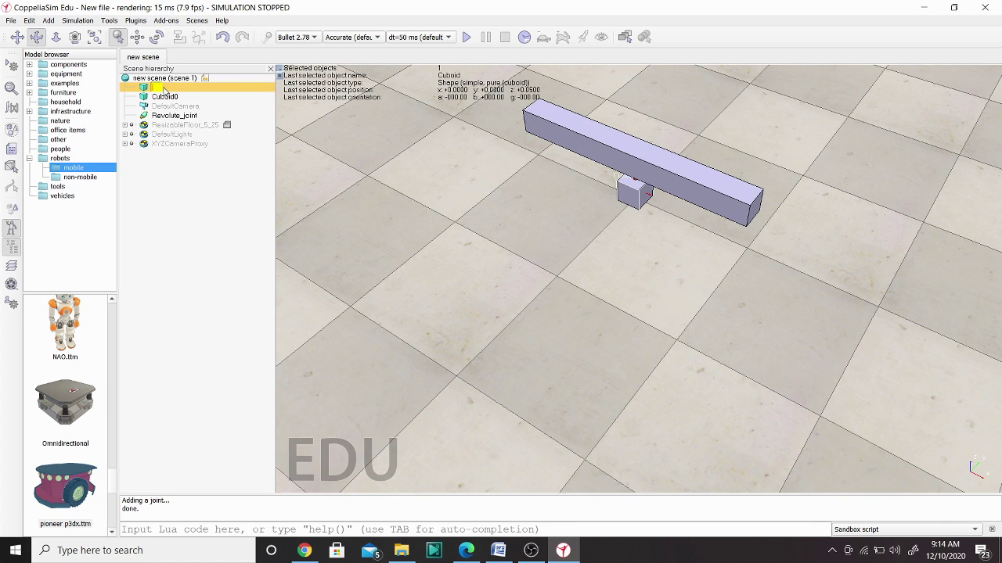
key("Caps_Lock")
type("P")
key("Caps_Lock")
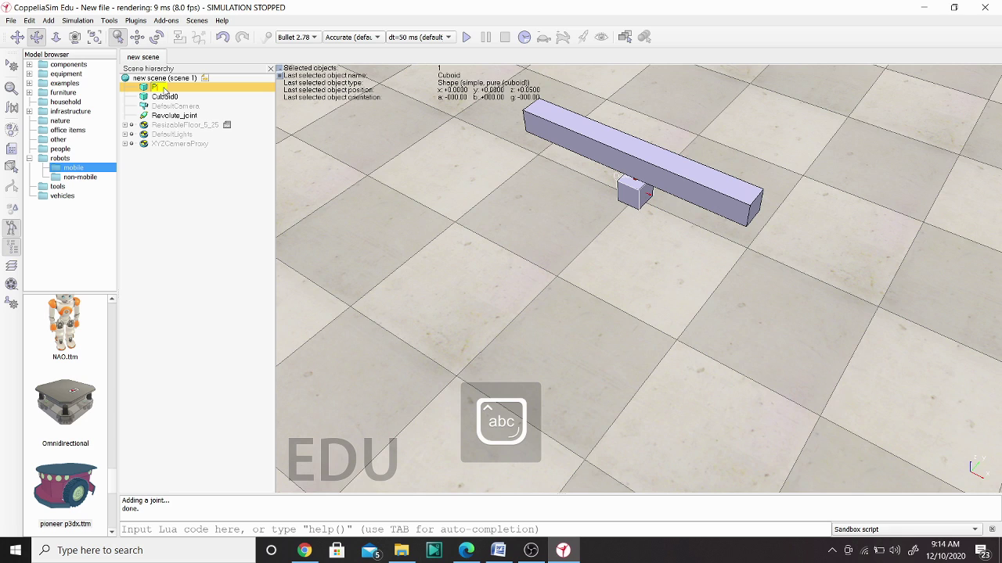
type("e")
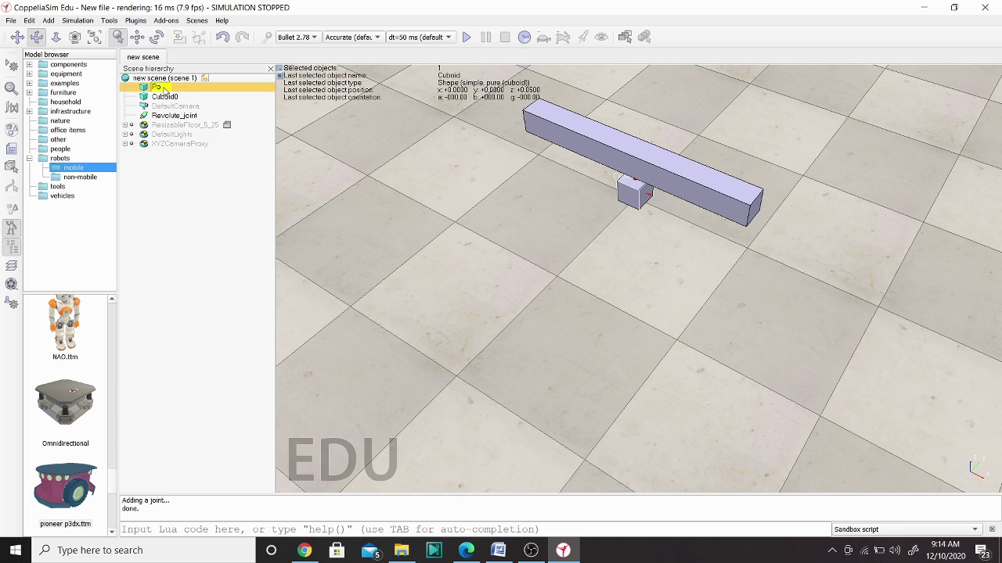
type("ndu")
key("Return")
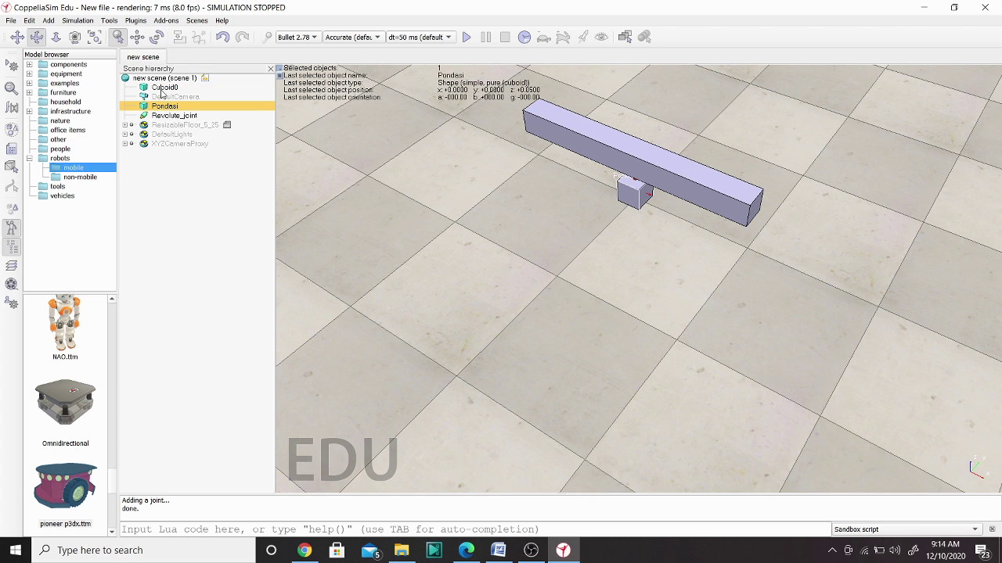
Step: Rename the long upper cuboid as Kincir
left_click(162, 89)
key("BackSpace")
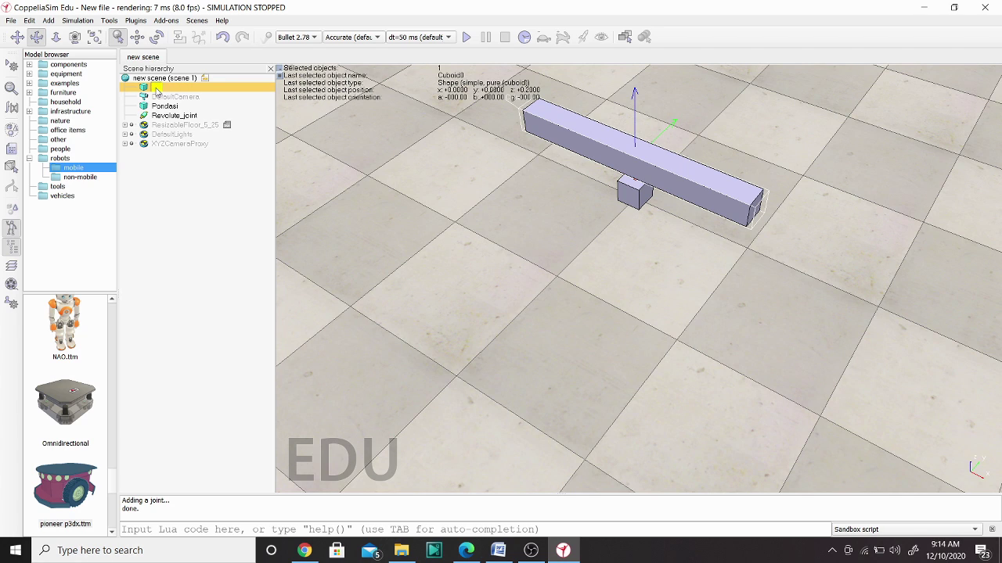
type("Kincir")
key("Return")
Step: Rename the revolute joint as Motor
left_click(173, 116)
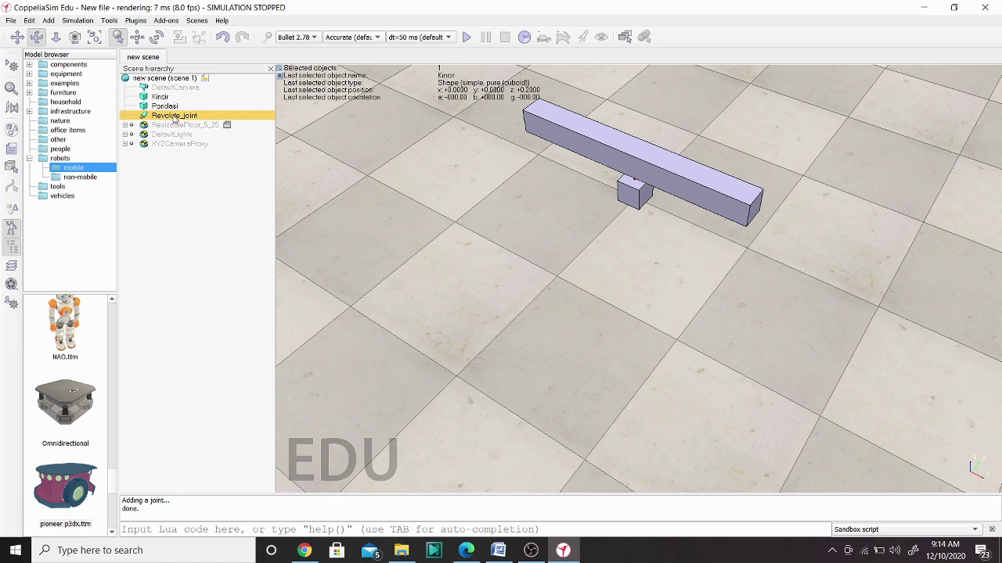
key("BackSpace")
key("BackSpace")
key("BackSpace")
key("BackSpace")
key("BackSpace")
key("BackSpace")
key("BackSpace")
key("BackSpace")
key("BackSpace")
key("BackSpace")
key("BackSpace")
key("BackSpace")
key("BackSpace")
key("BackSpace")
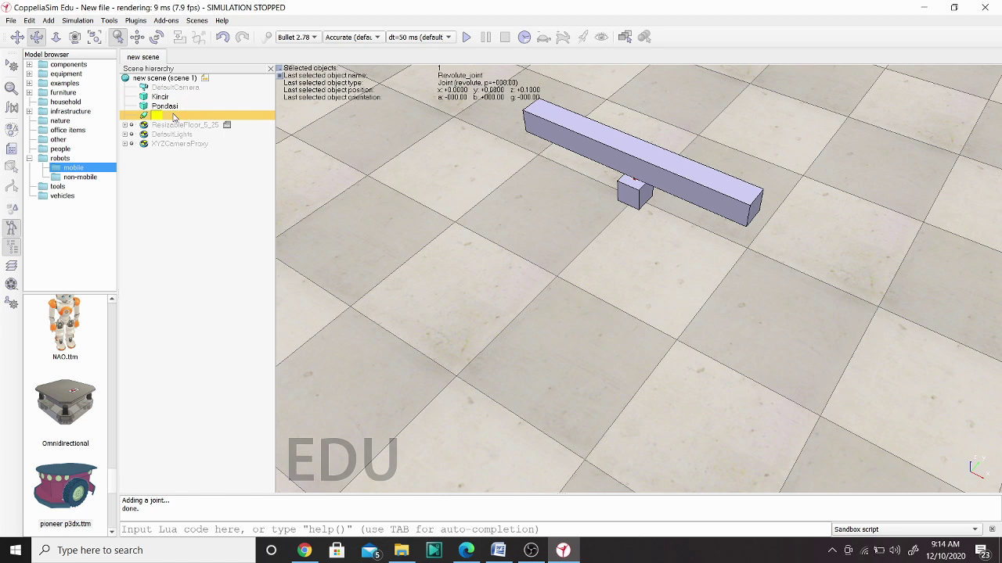
type("Motor")
key("Return")
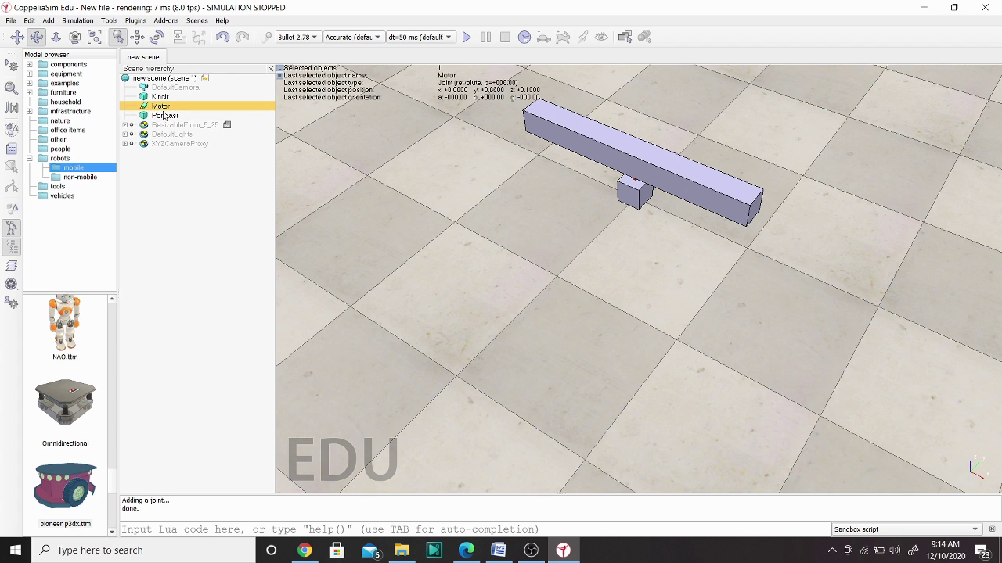
Step: Nest Motor under Pondasi and Kincir under Motor in the scene hierarchy
left_click_drag(162, 107, 179, 119)
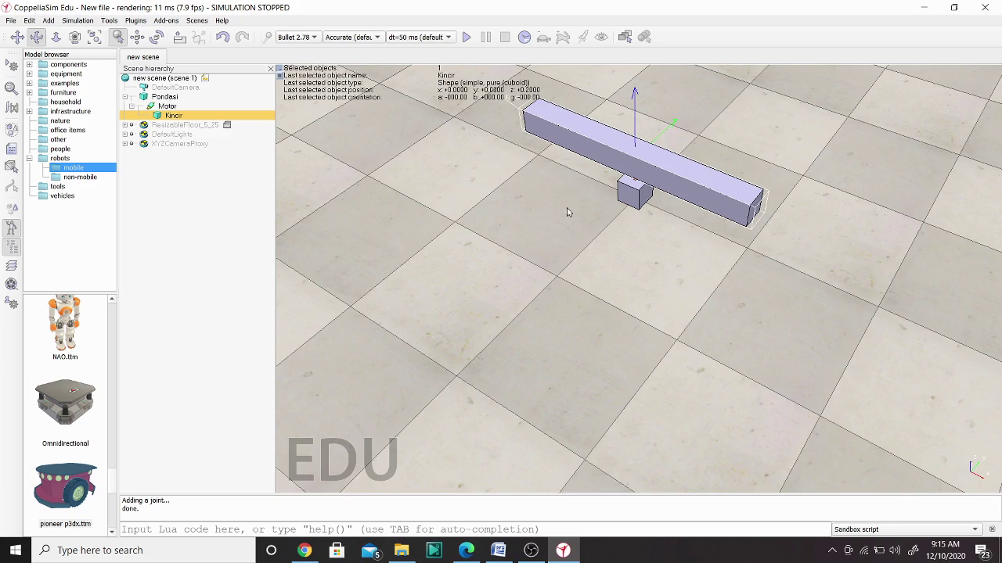
mouse_move(594, 196)
left_mouse_down()
mouse_move(595, 182)
mouse_move(594, 202)
left_mouse_up()
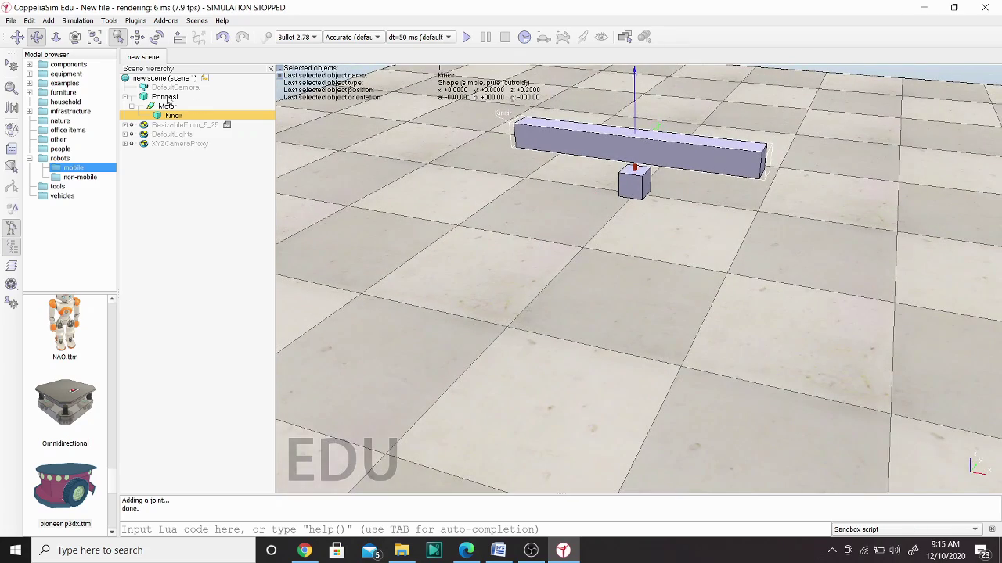
left_click(16, 37)
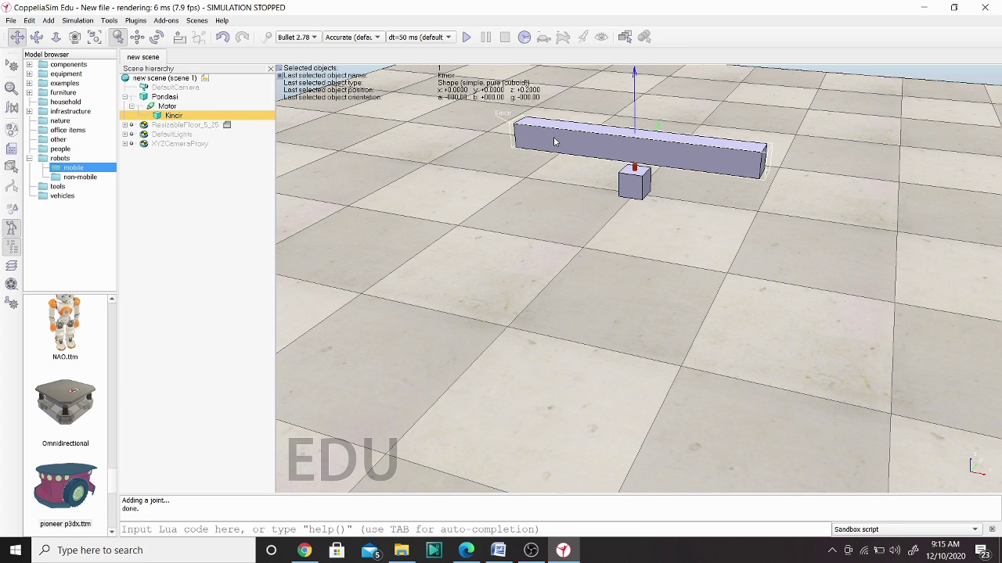
left_click_drag(555, 141, 514, 232)
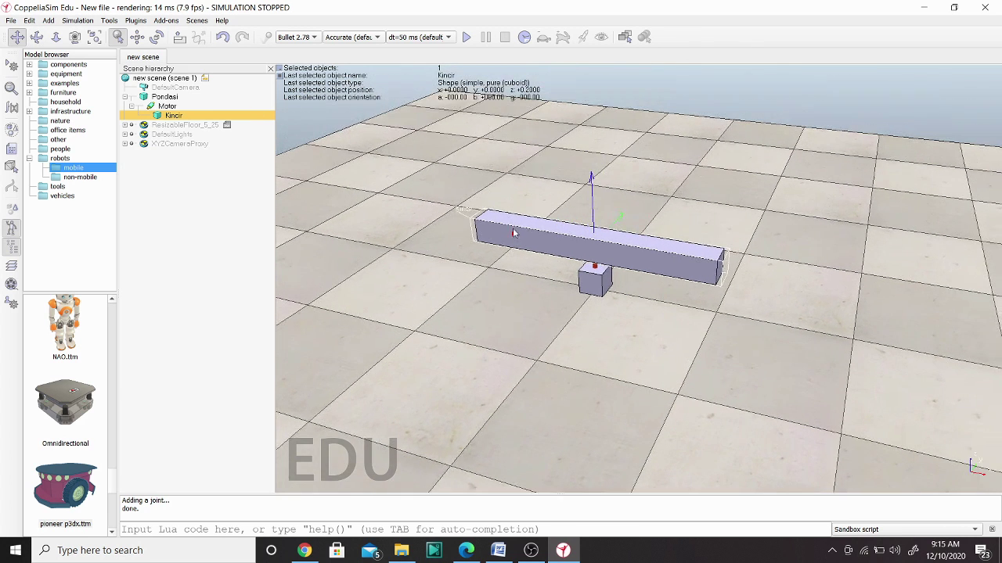
Step: Enable the motor in the Motor joint's dynamic properties and set its target velocity to 5 deg/s
double_click(153, 106)
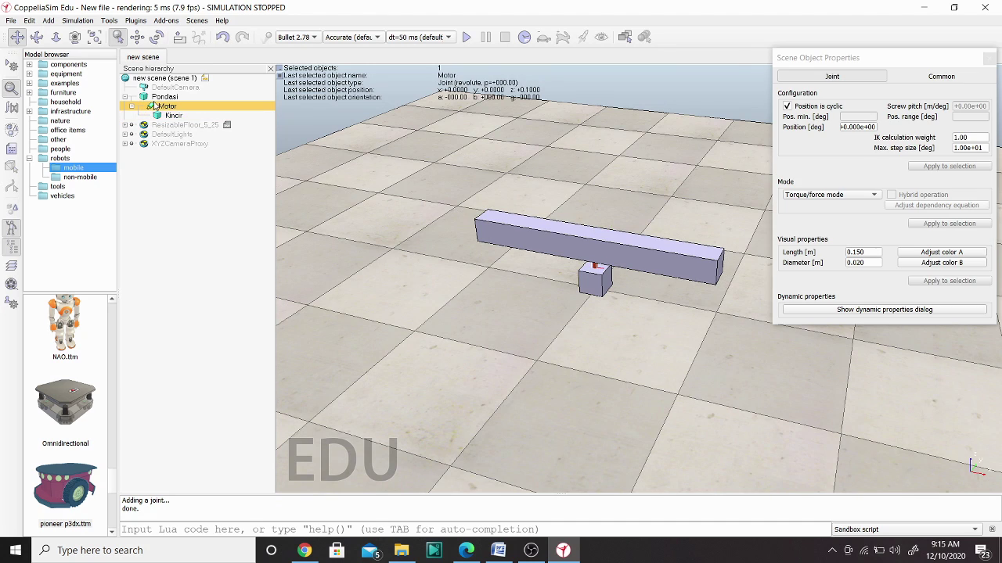
left_click(891, 310)
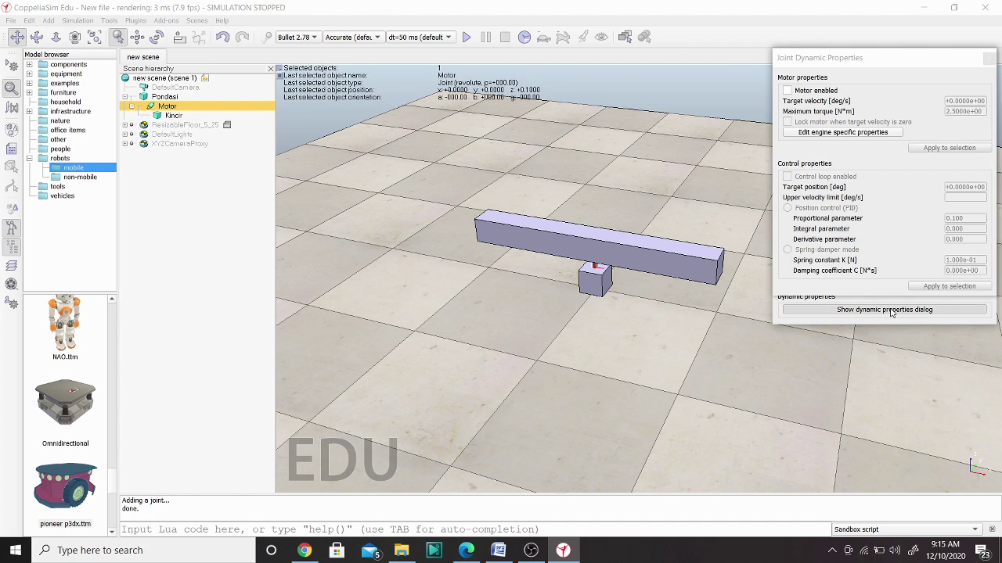
left_click(788, 90)
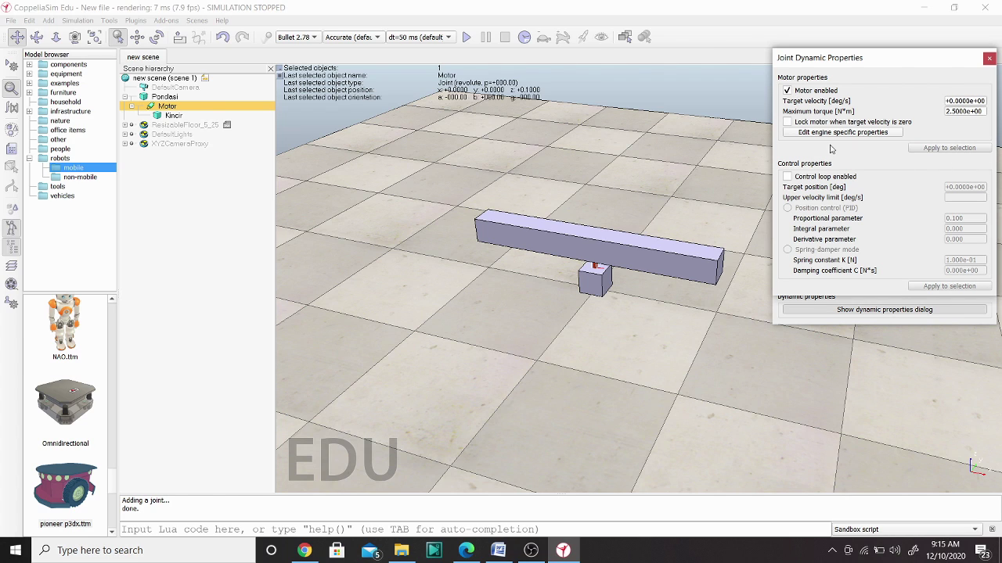
double_click(970, 102)
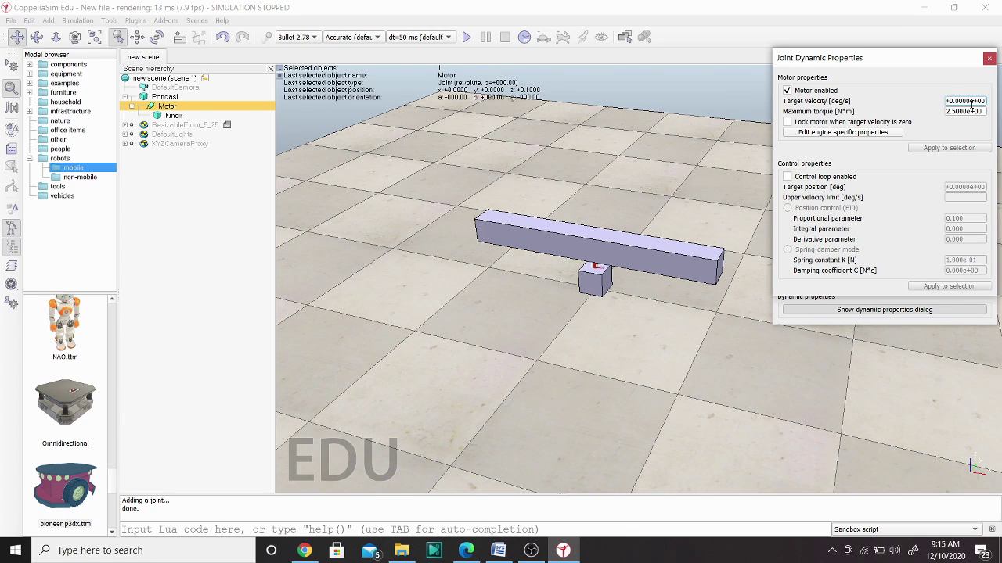
type("5")
key("Return")
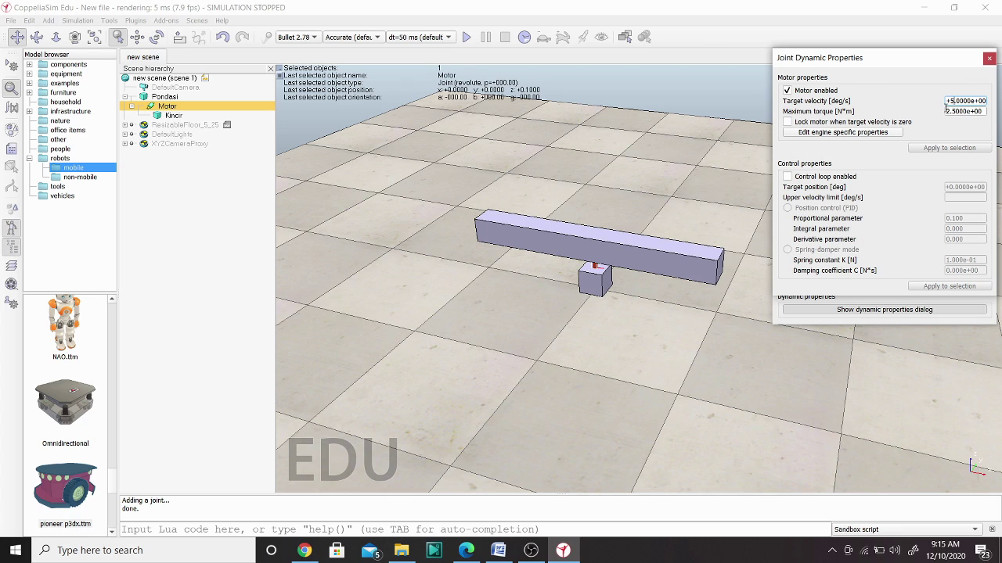
Step: Set the Motor joint's maximum torque to 5000 N*m and close its property dialogs
left_click(959, 112)
double_click(959, 112)
type("5000")
key("Return")
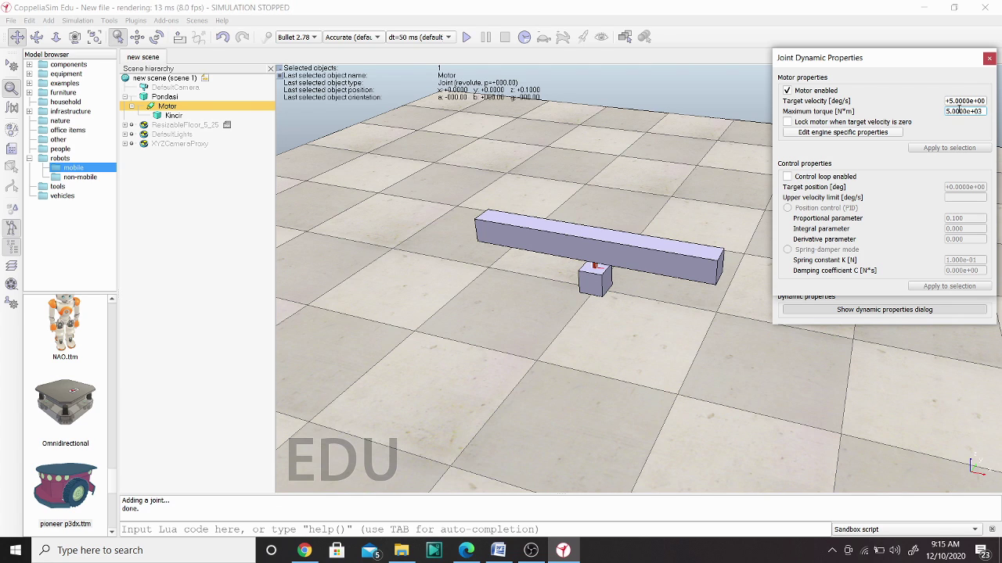
left_click(987, 61)
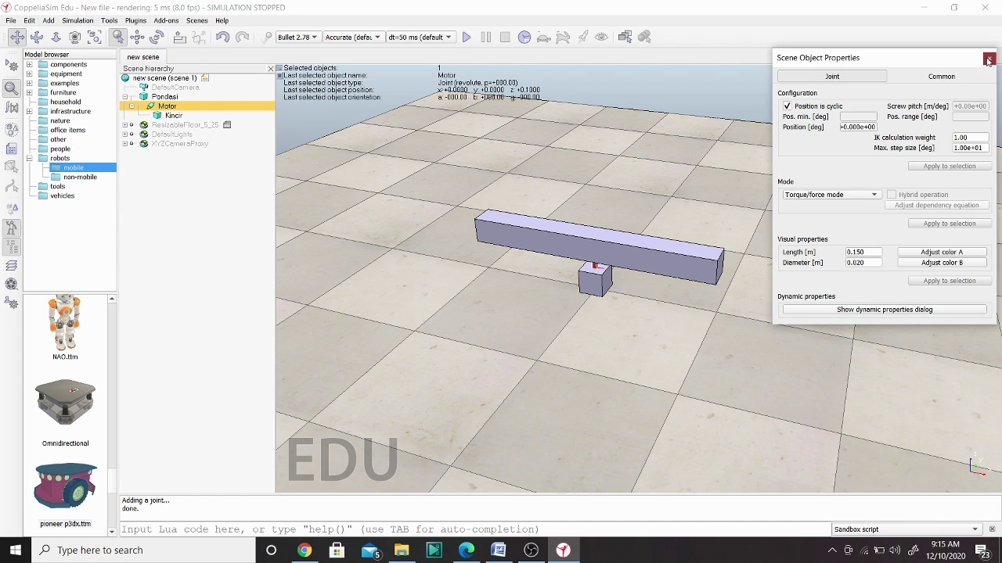
left_click(987, 59)
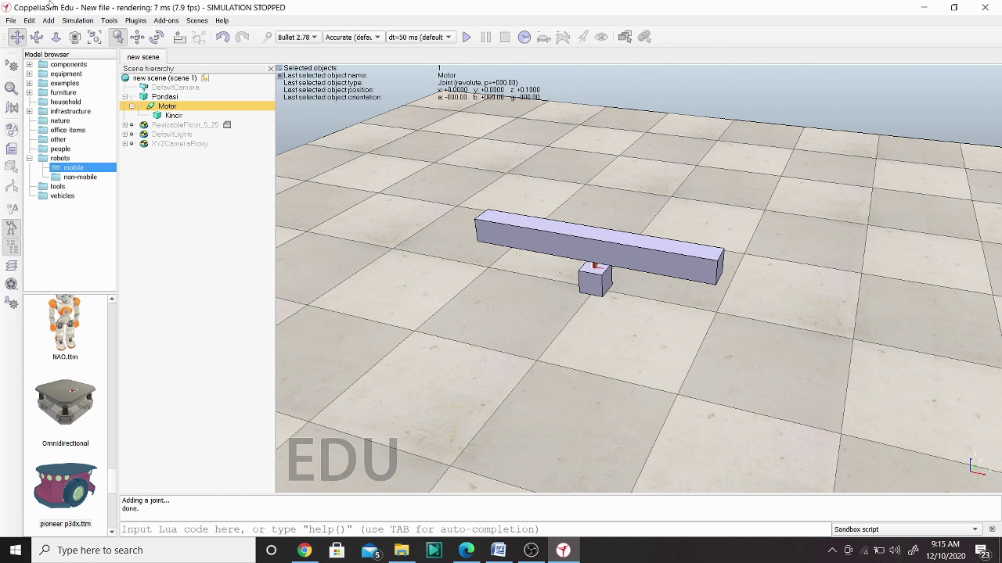
Step: Run the simulation to check how the Kincir bar rotates on its base, and stop it
left_click(36, 37)
right_click_drag(561, 253, 501, 274)
left_click(473, 278)
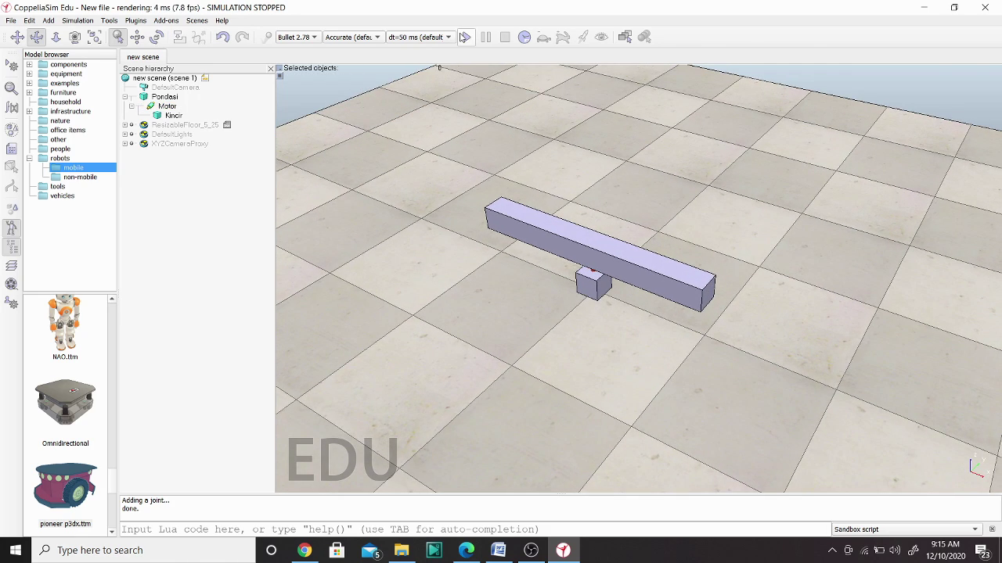
left_click(467, 37)
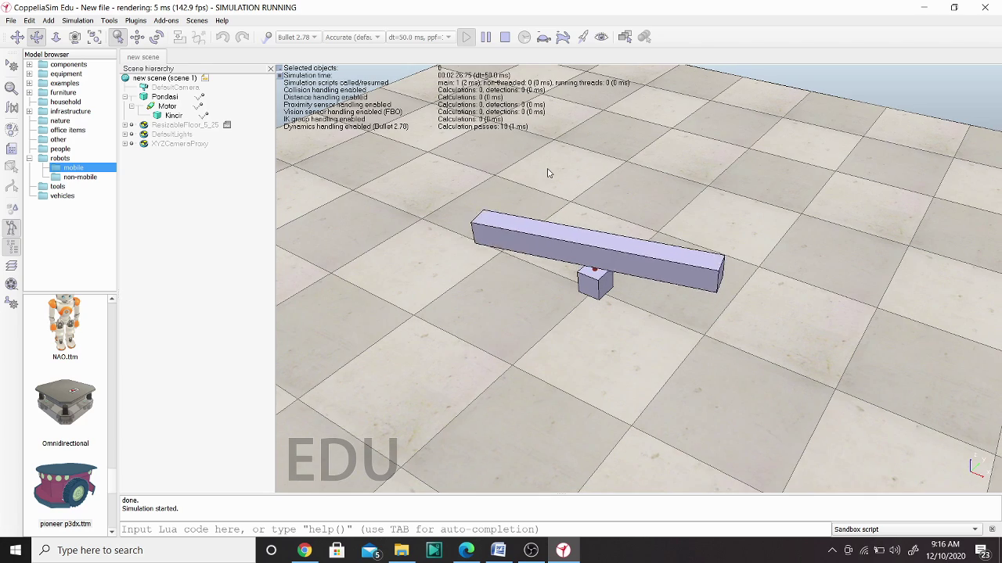
left_click_drag(571, 159, 547, 173)
scroll(548, 173, "down", 4)
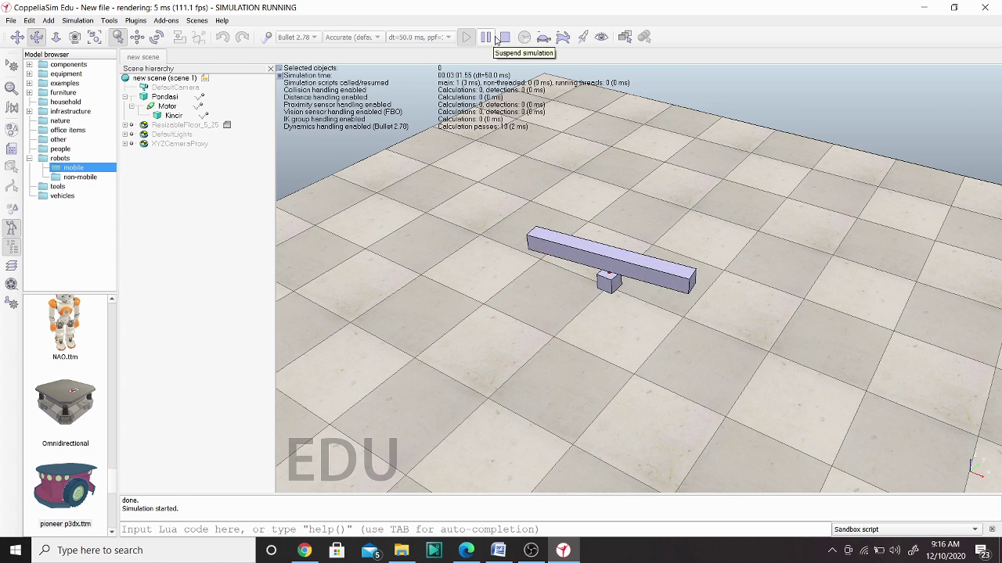
left_click(505, 37)
Step: Add the Asti mobile robot model to the floor behind the bar and dismiss its information message
left_click_drag(439, 153, 242, 295)
scroll(83, 328, "up", 5)
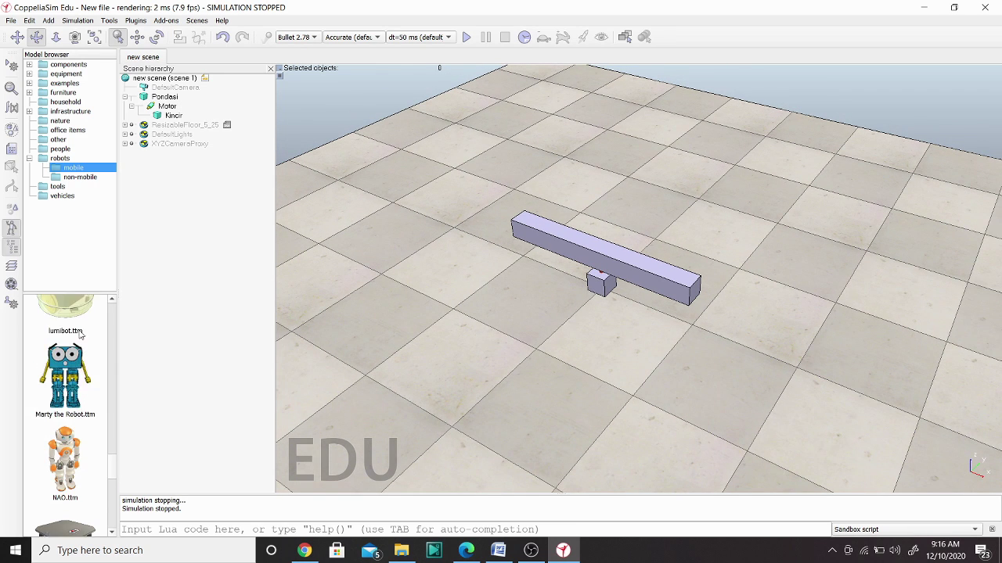
scroll(78, 328, "up", 5)
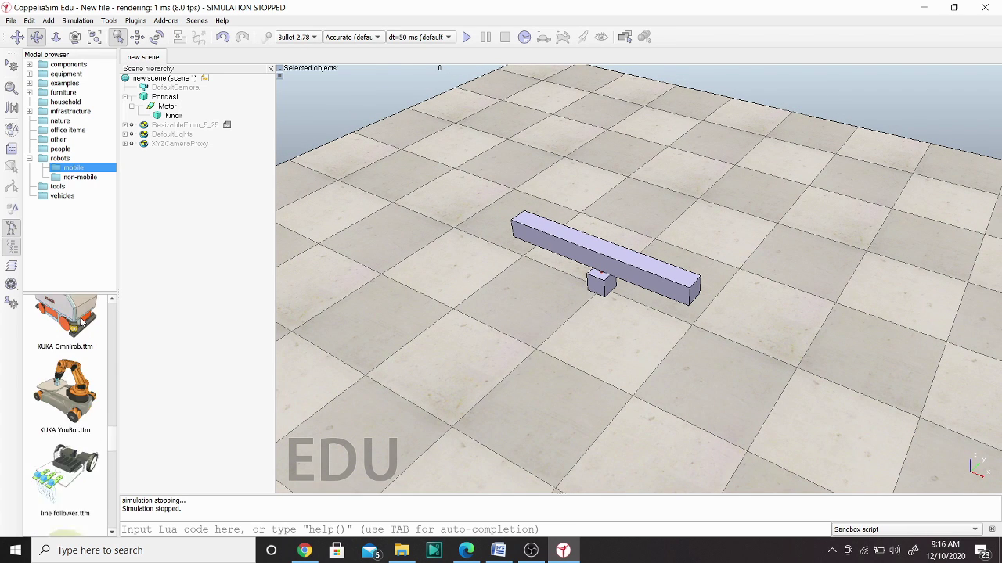
scroll(75, 332, "up", 4)
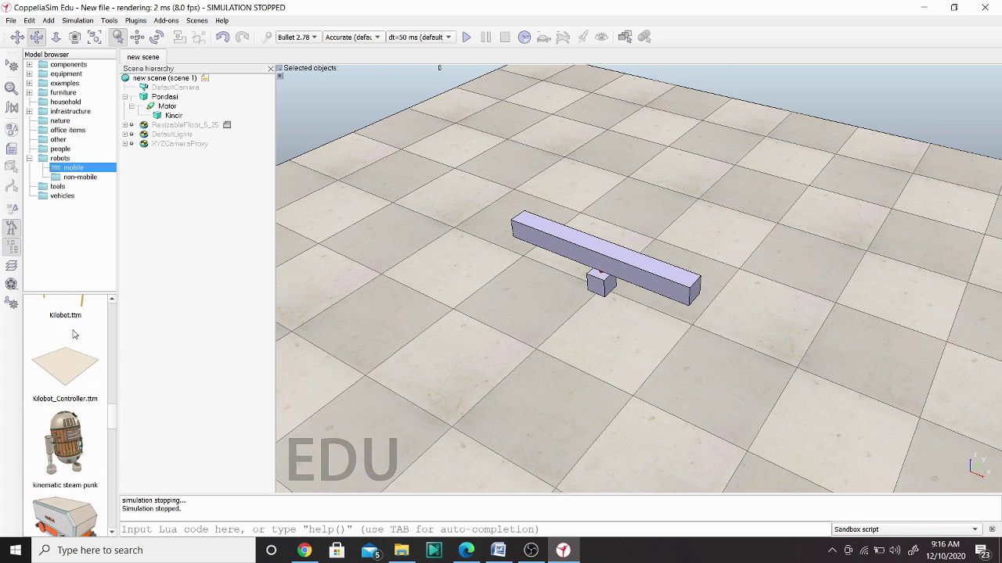
scroll(75, 329, "up", 5)
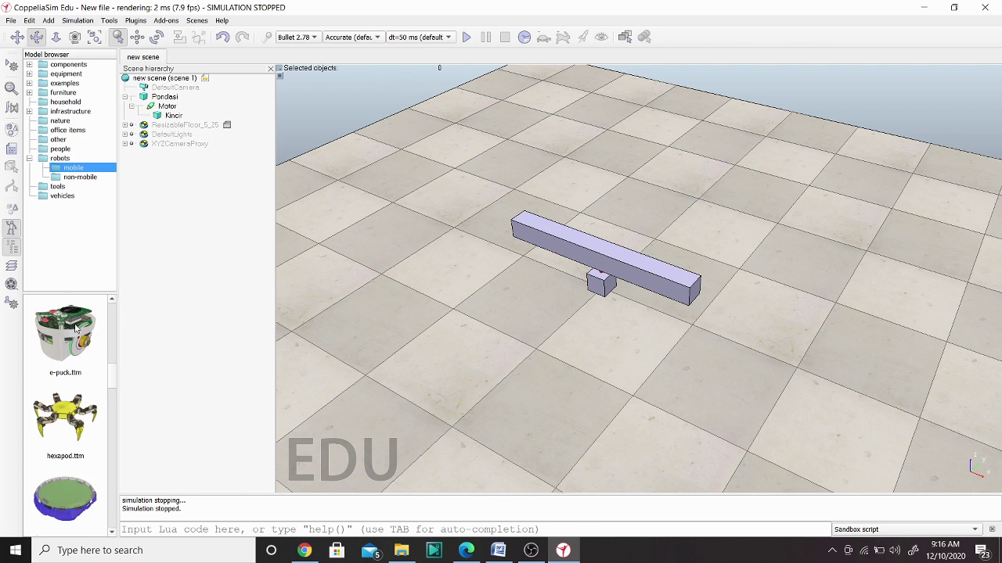
scroll(76, 329, "up", 2)
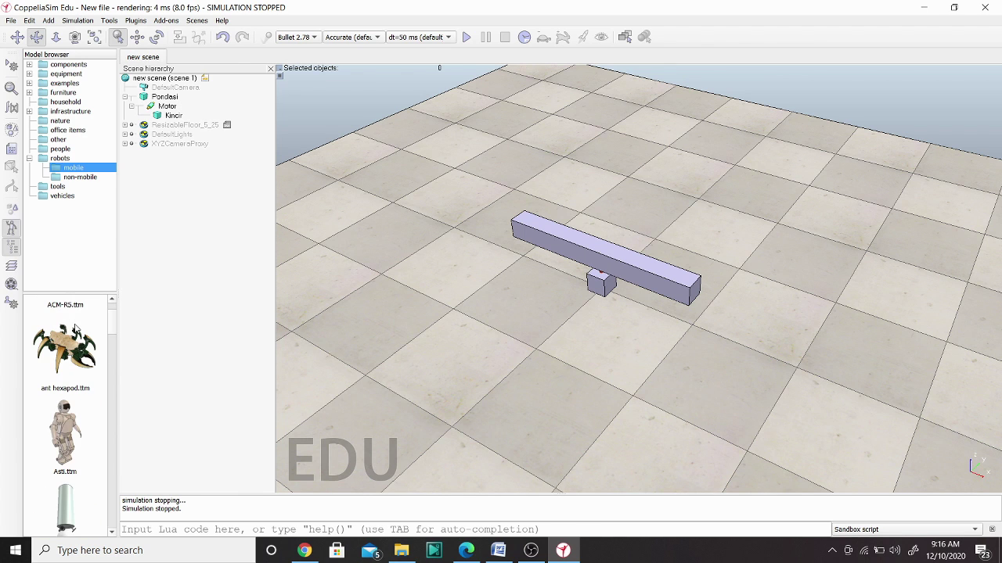
left_click_drag(68, 449, 436, 235)
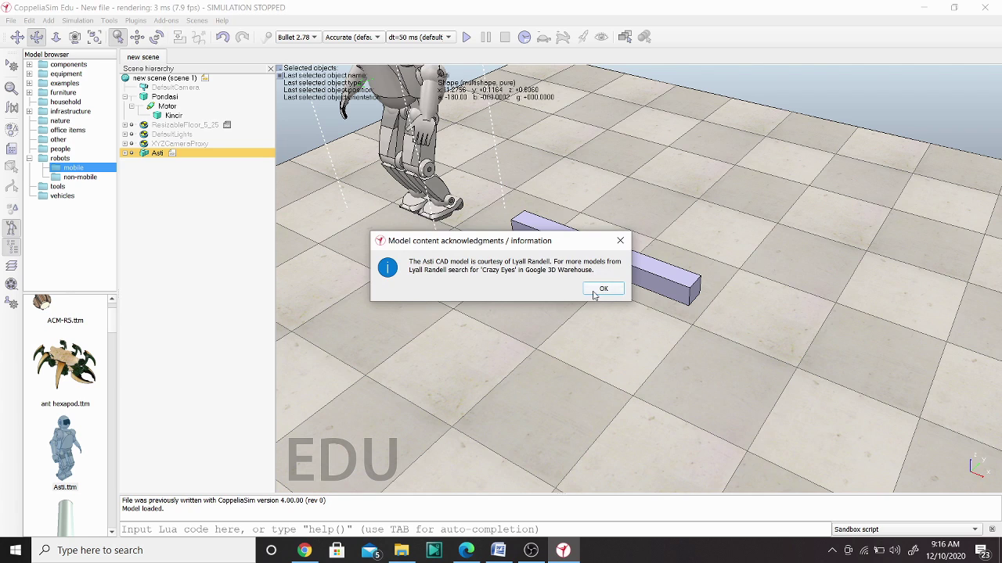
left_click(595, 293)
Step: Add the NAO mobile robot model near the far edge of the floor and dismiss its information message
scroll(74, 361, "down", 5)
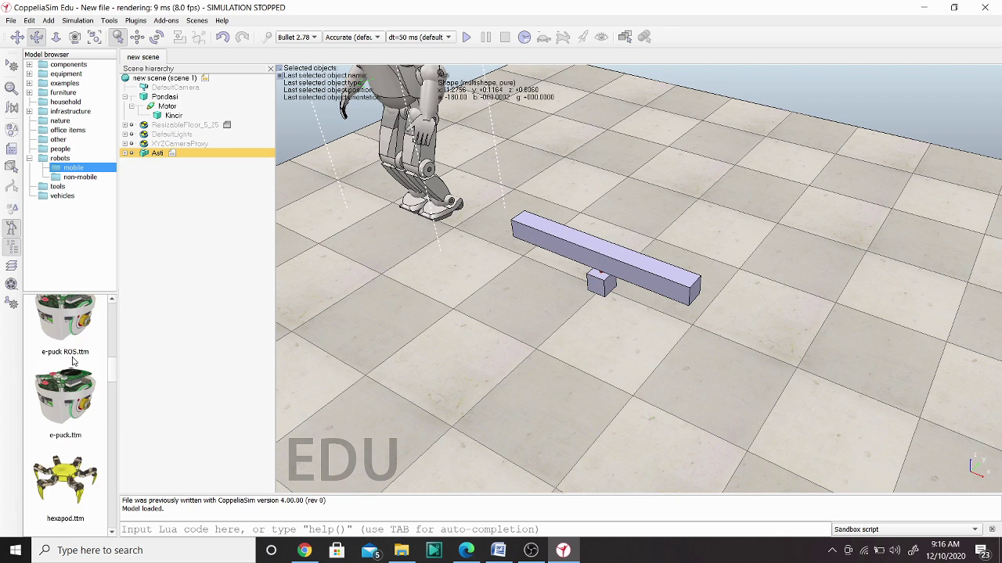
scroll(73, 360, "down", 5)
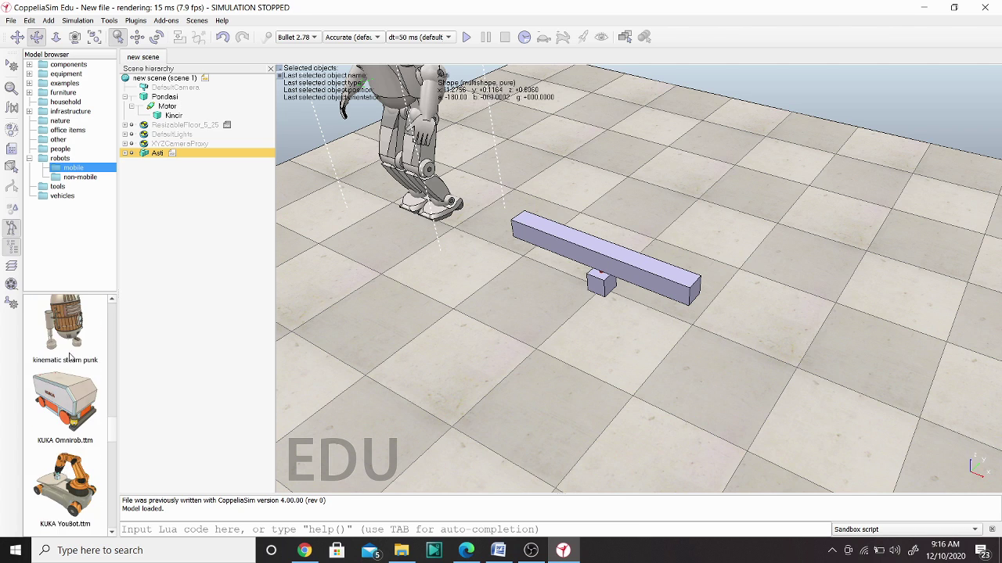
scroll(69, 357, "down", 4)
left_click_drag(71, 353, 585, 139)
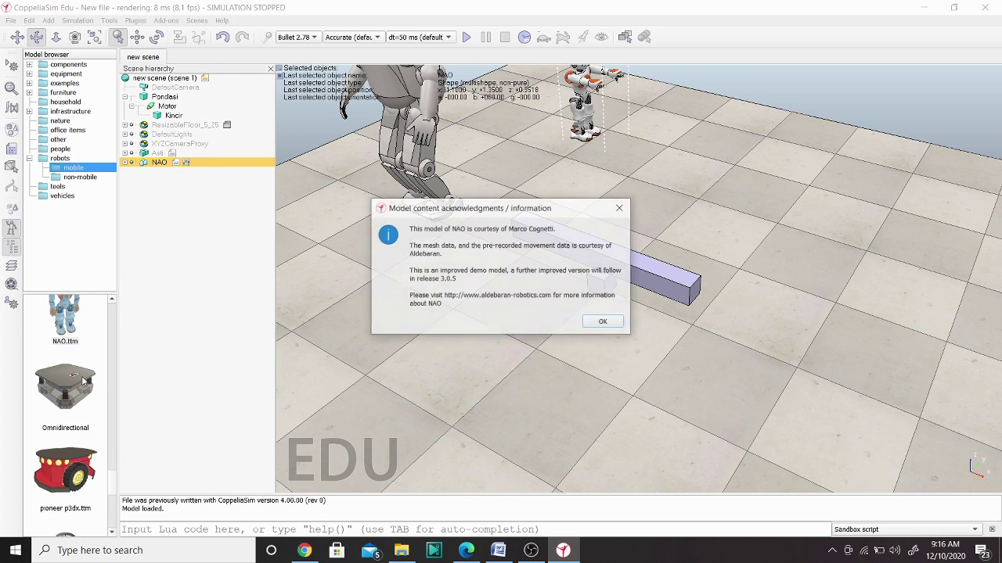
left_click(617, 321)
Step: Add the pioneer p3dx mobile robot model to the floor beyond the bar's free end and dismiss its information message
scroll(78, 360, "down", 1)
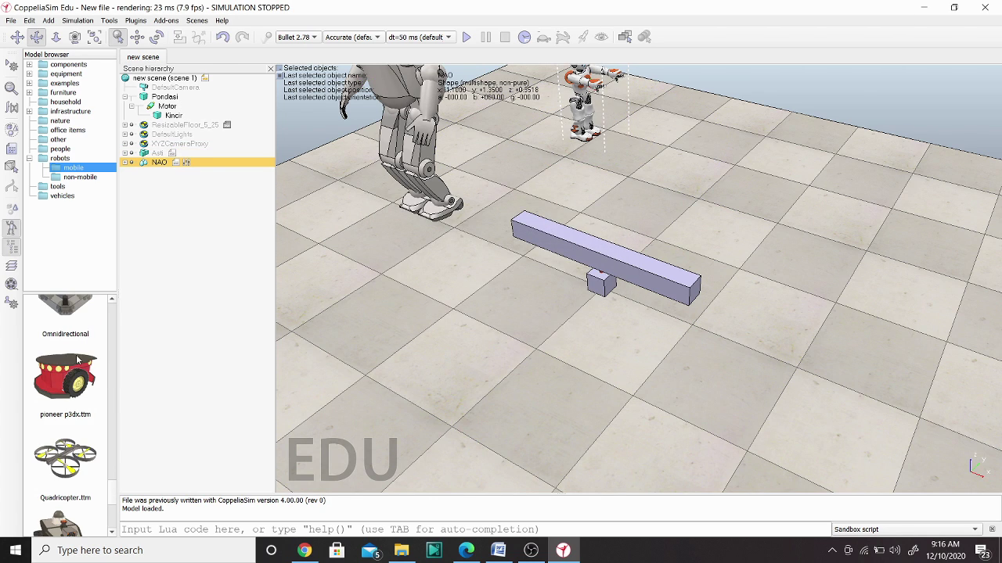
left_click_drag(66, 376, 789, 192)
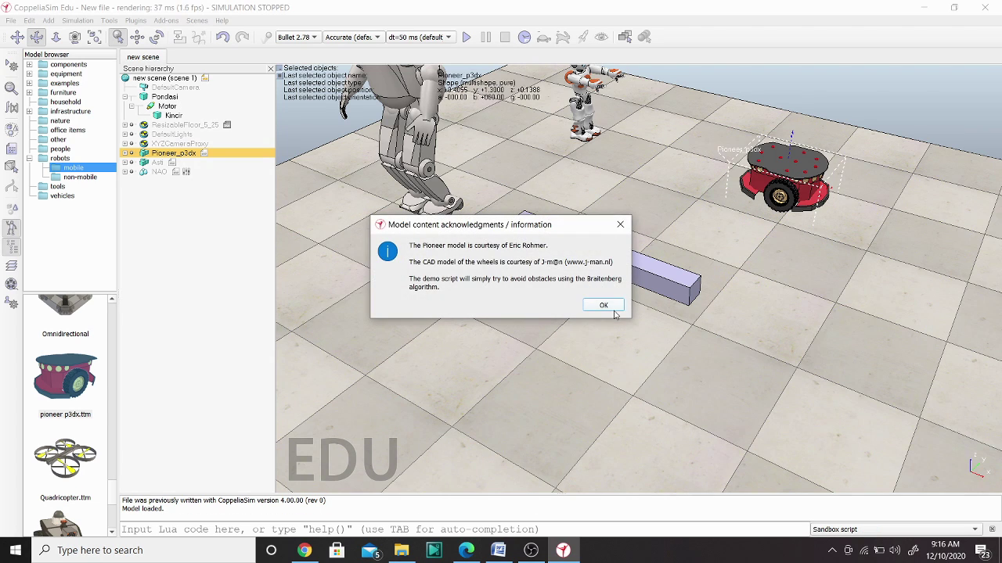
left_click(614, 309)
Step: Start the simulation with the rotating bar and the Asti, NAO and pioneer p3dx robots in the scene
scroll(614, 192, "up", 2)
scroll(611, 191, "down", 4)
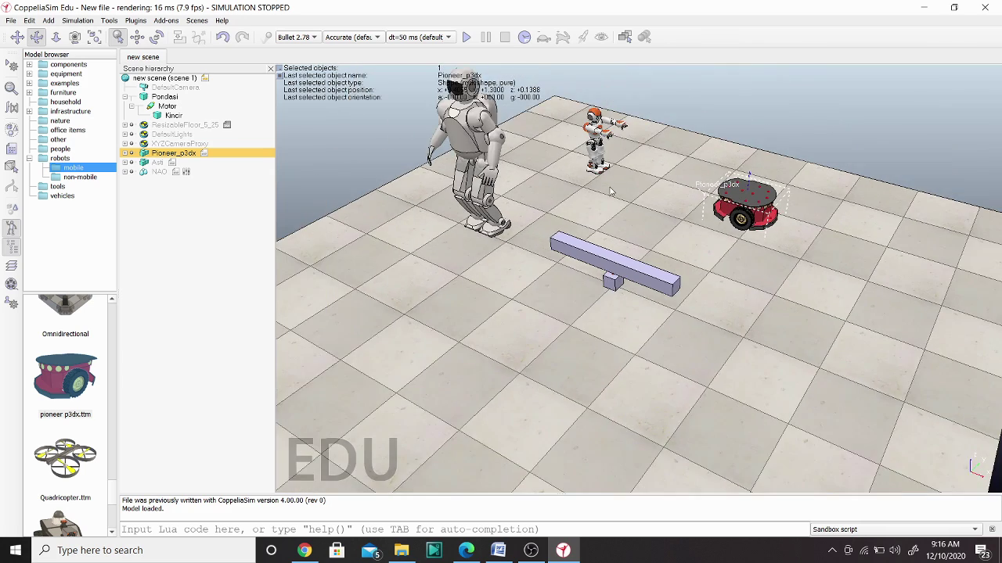
scroll(600, 195, "down", 3)
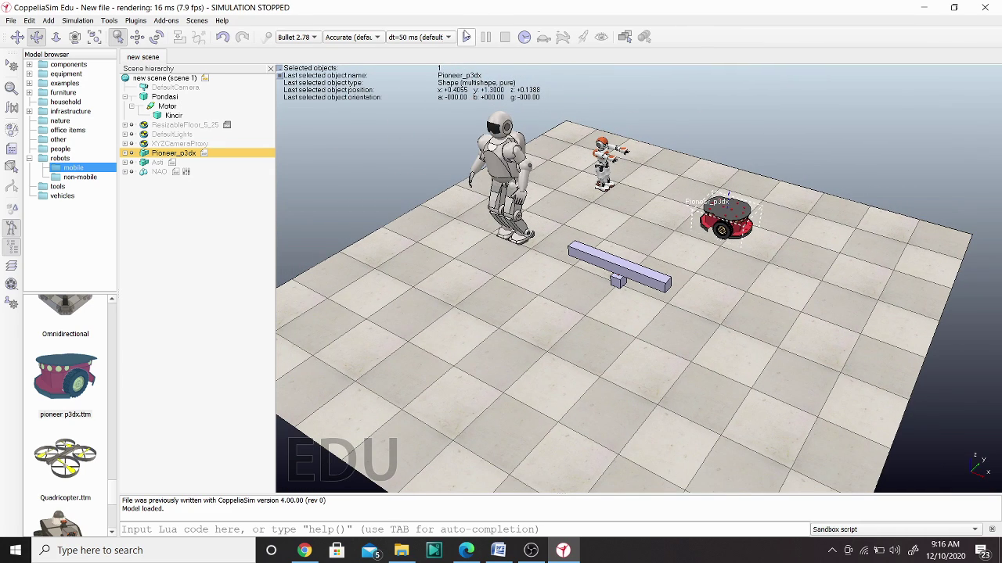
left_click(466, 37)
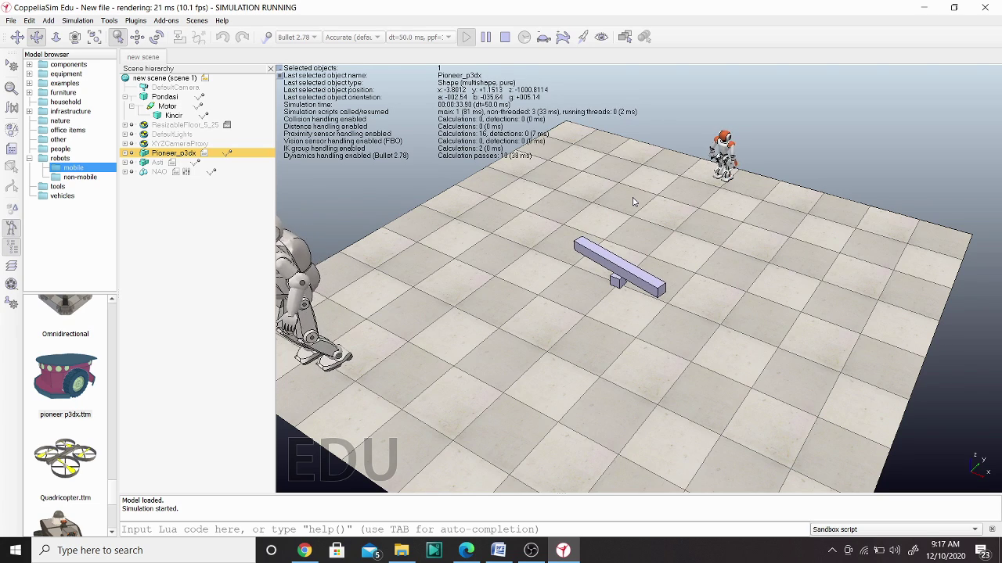
scroll(619, 188, "down", 5)
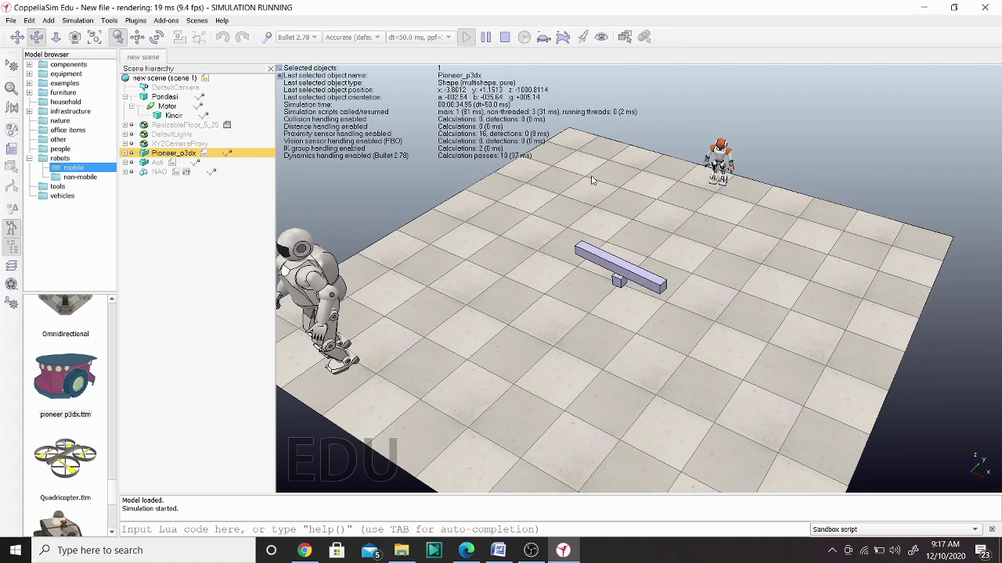